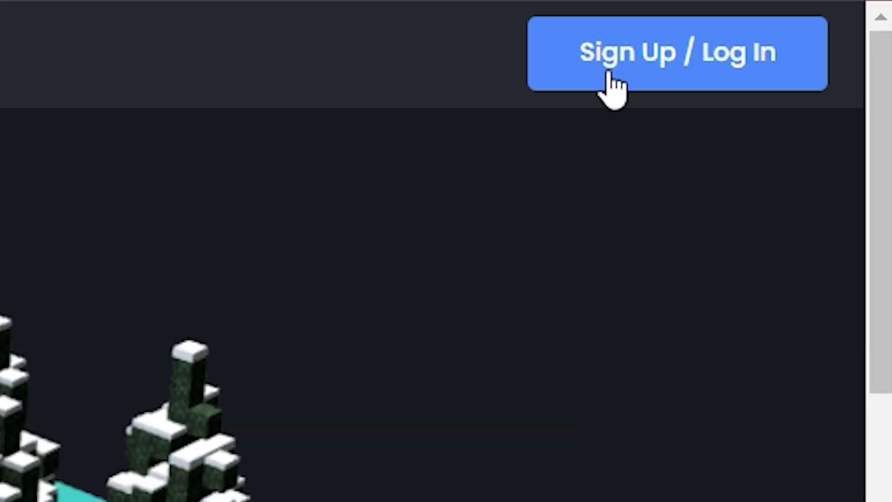
Log in and fill in the form for a new server named fansbox, with Paper as the server type.
left_click(815, 58)
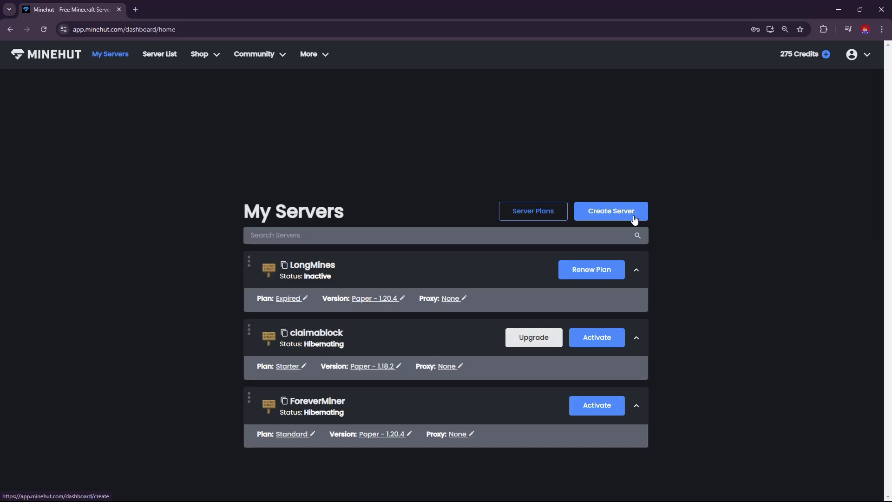
left_click(610, 209)
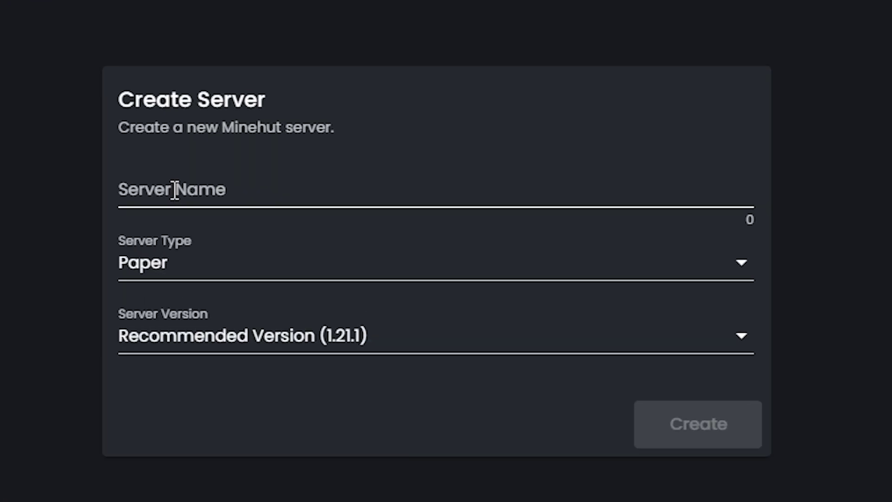
left_click(428, 157)
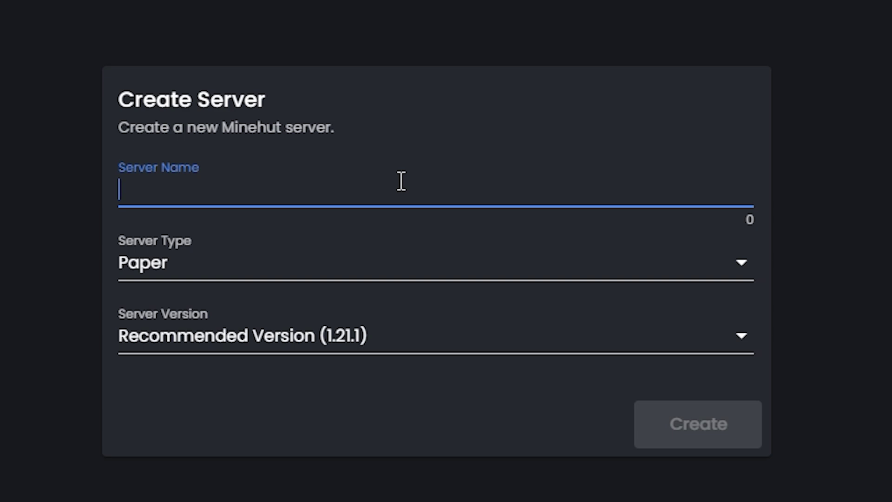
type("box")
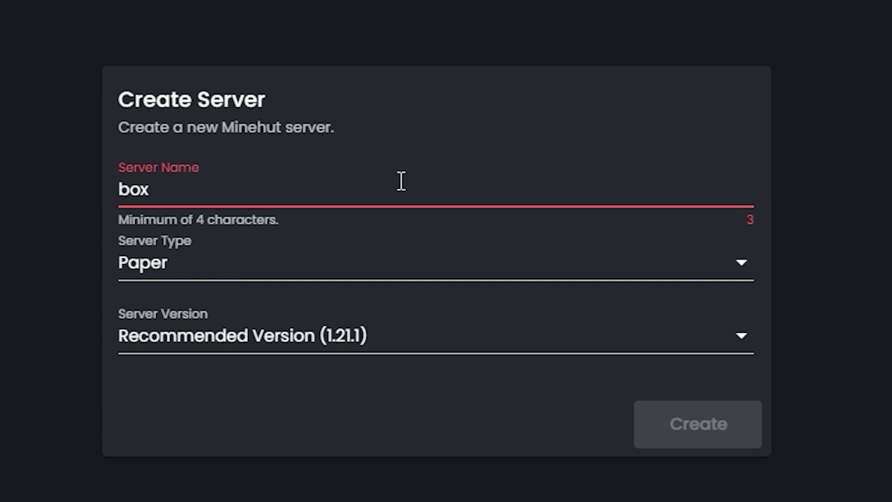
key("BackSpace")
key("BackSpace")
key("BackSpace")
type("fansbo")
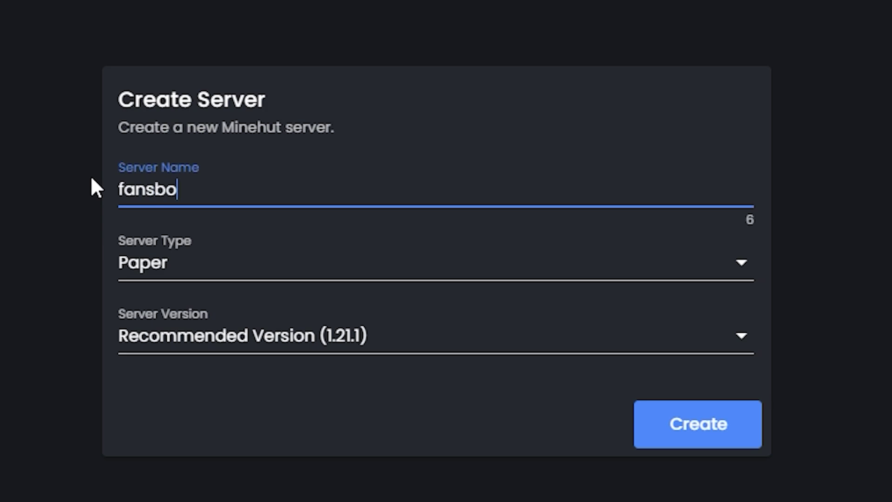
type("x")
left_click(97, 260)
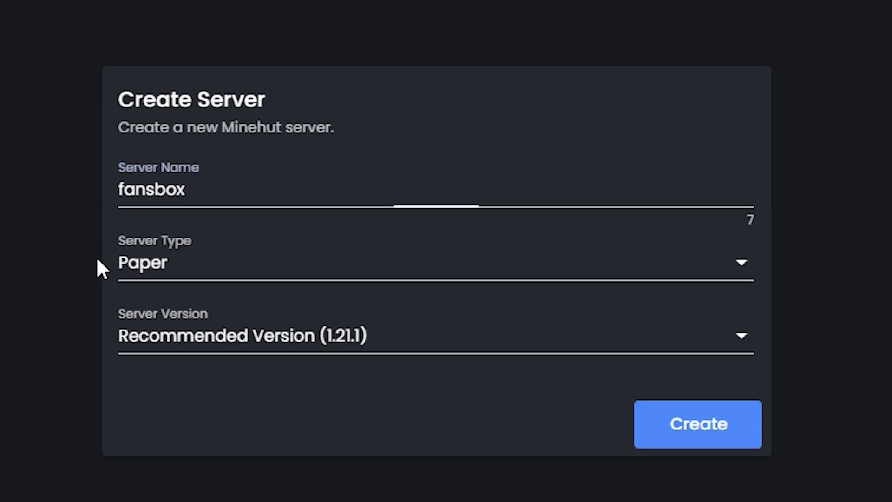
left_click(140, 269)
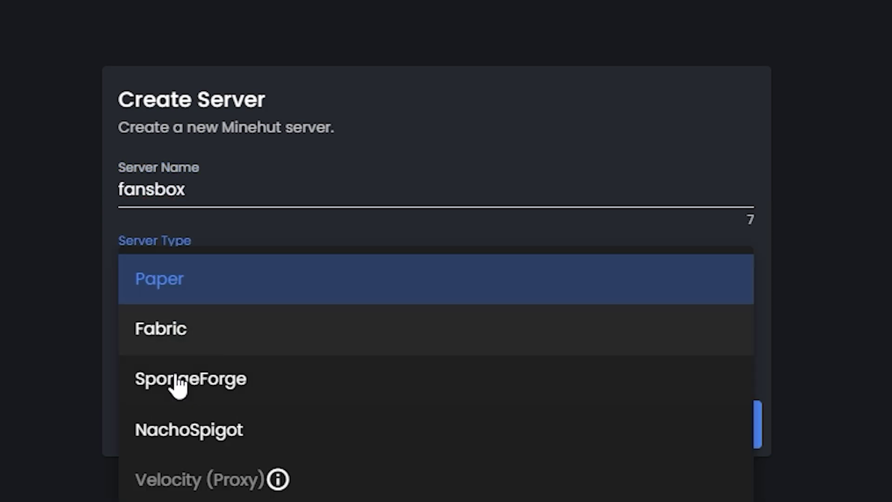
left_click(66, 366)
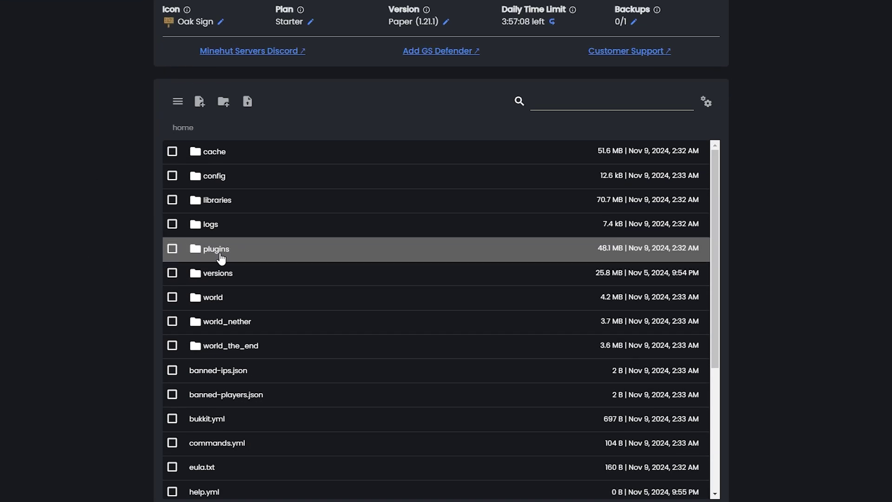
Upload the four plugin files into the server's plugins folder.
left_click(221, 256)
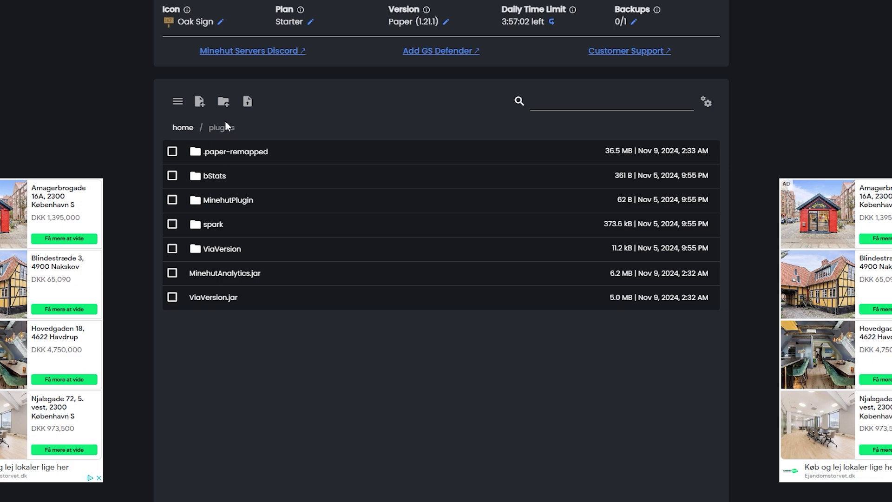
left_click(247, 104)
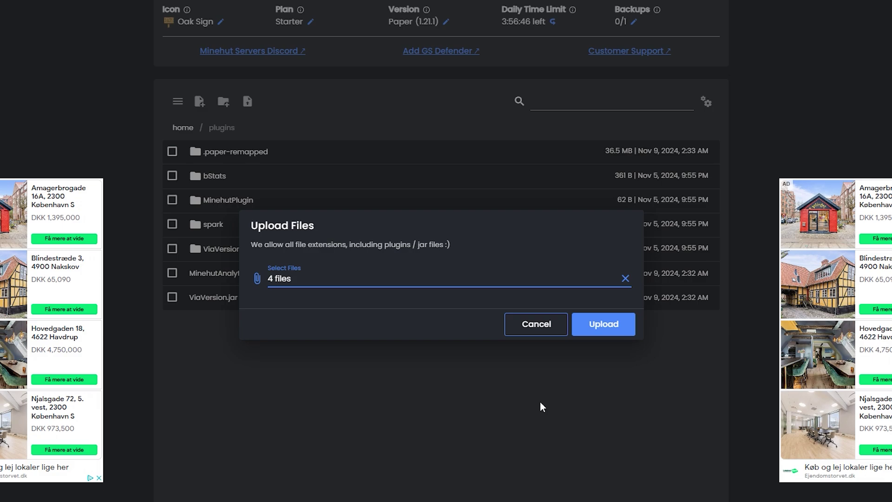
left_click(598, 332)
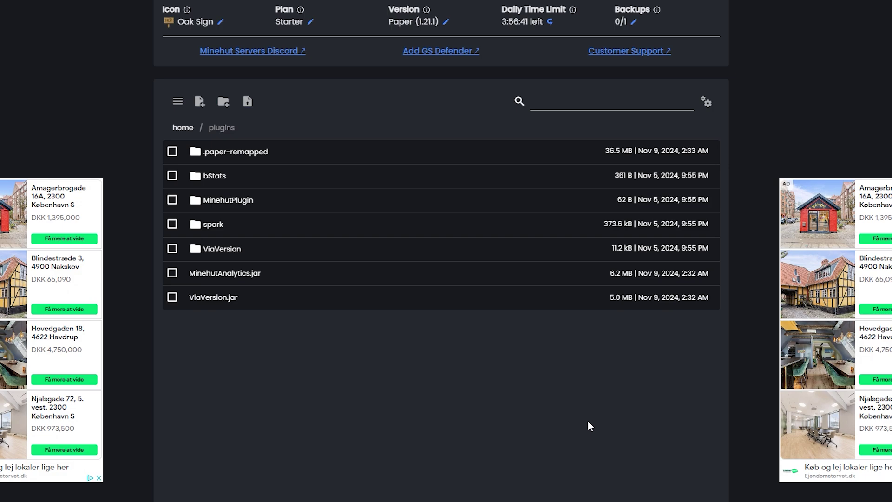
Restart the fansbox server and confirm the restart.
scroll(326, 404, "up", 1)
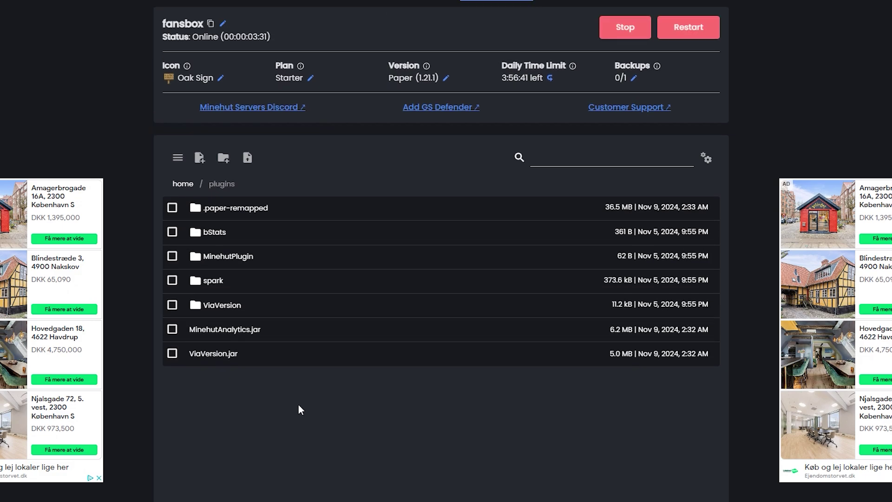
scroll(464, 326, "up", 4)
left_click(681, 251)
left_click(539, 301)
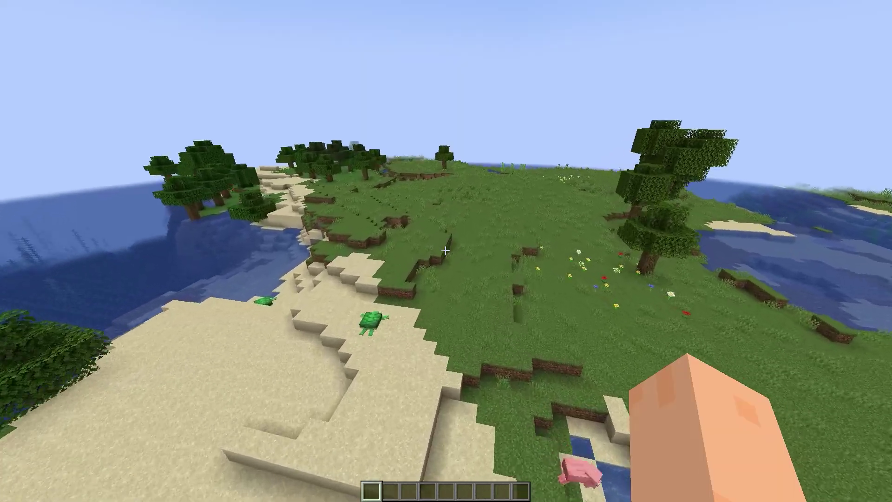
In Minecraft, fly up over the island and get the wooden axe selection tool with //wand.
key("w")
key("w")
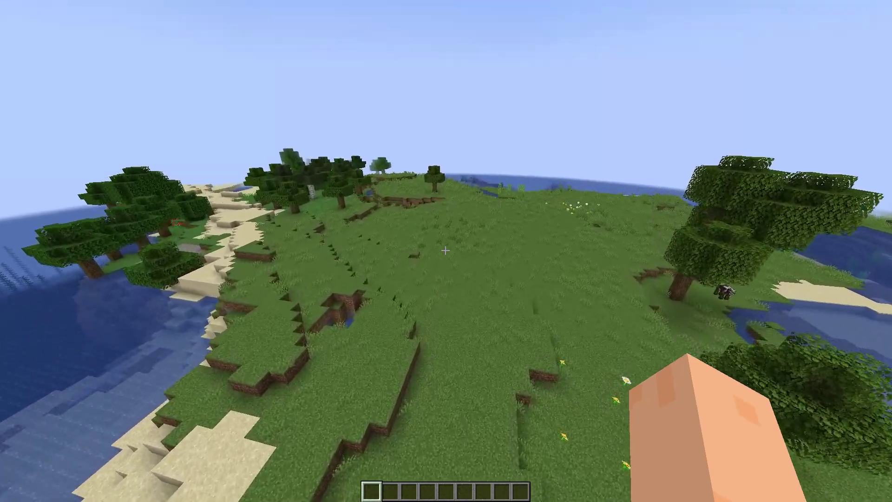
key("space")
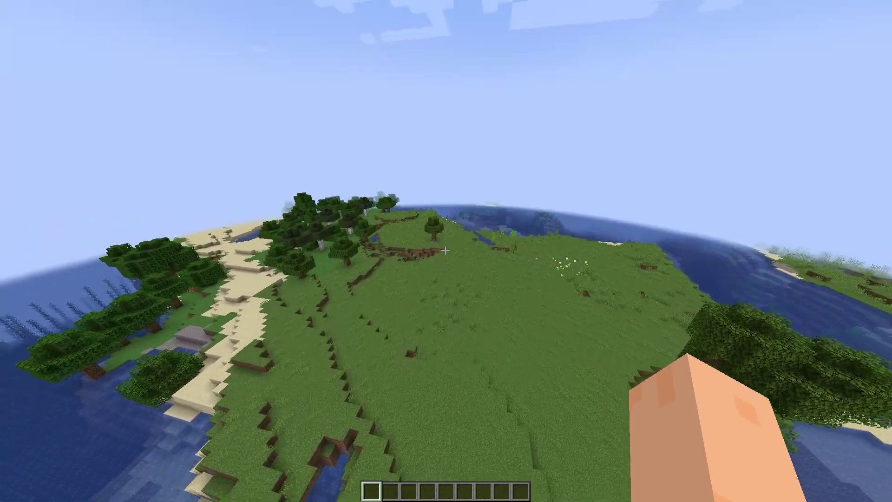
type("//wa")
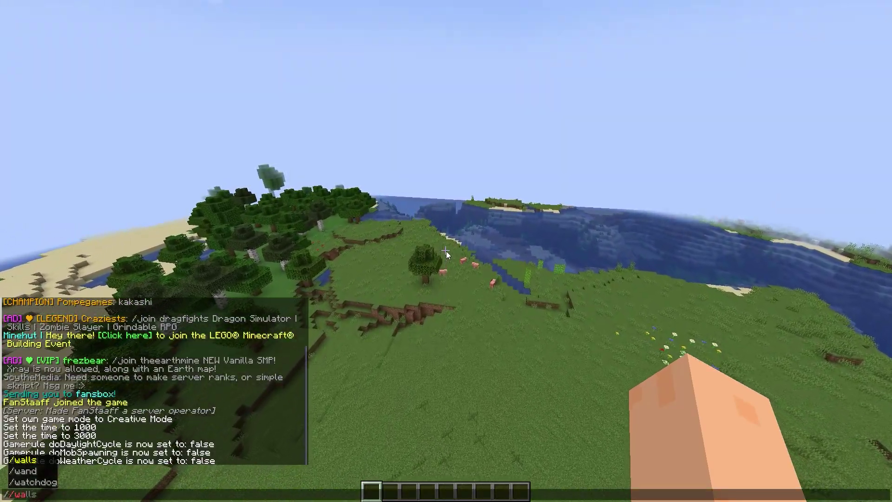
type("nd")
key("Return")
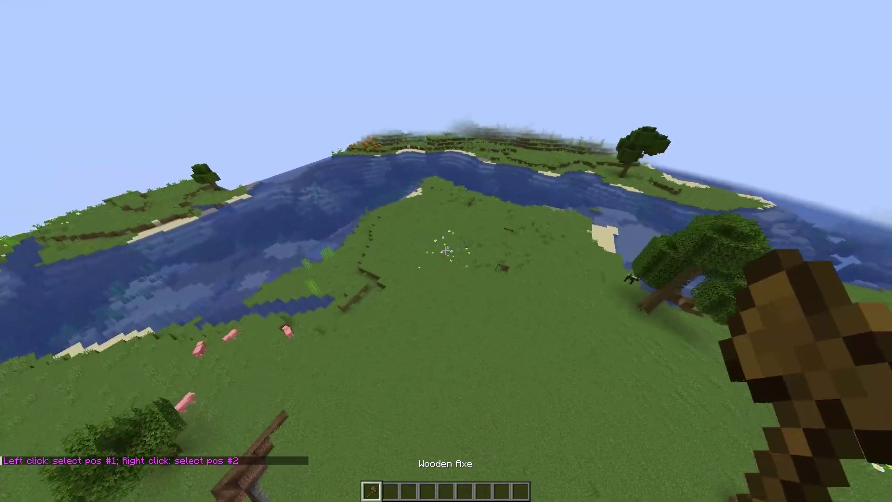
key("2")
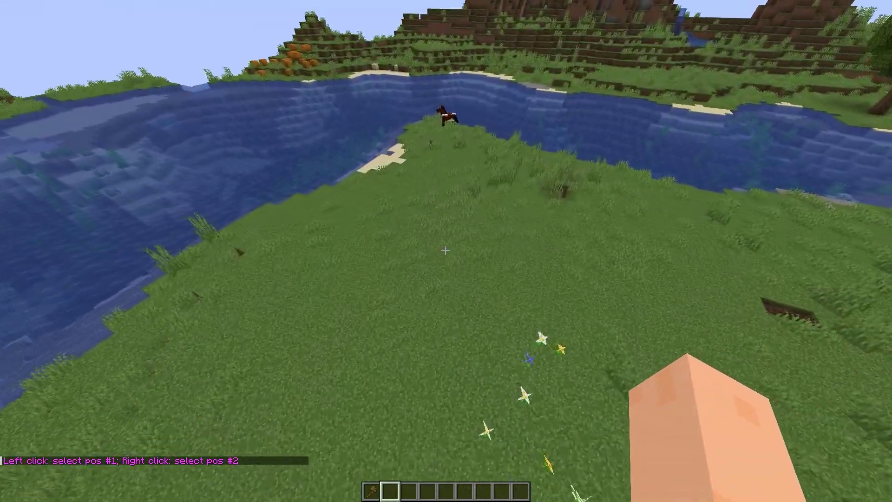
key("1")
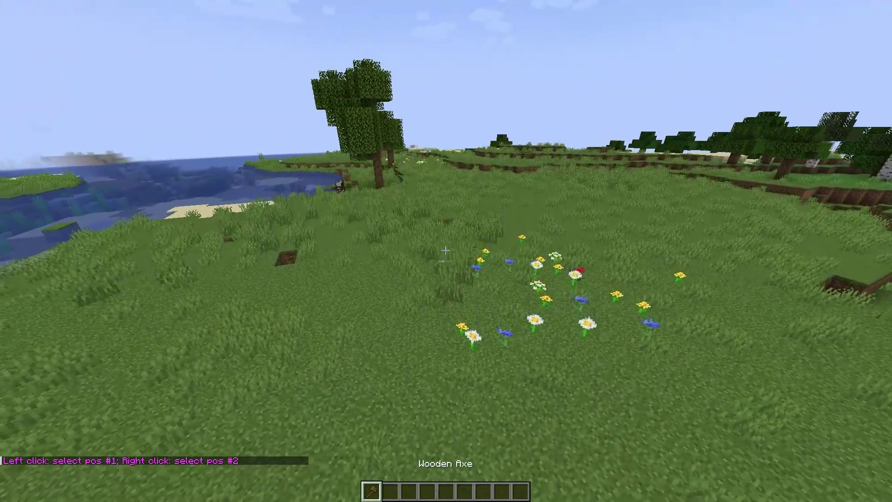
Set the selection corners above the island with //pos1 at (15, 85, -421) and //pos2 at (-68, 85, -333).
key("space")
key("w")
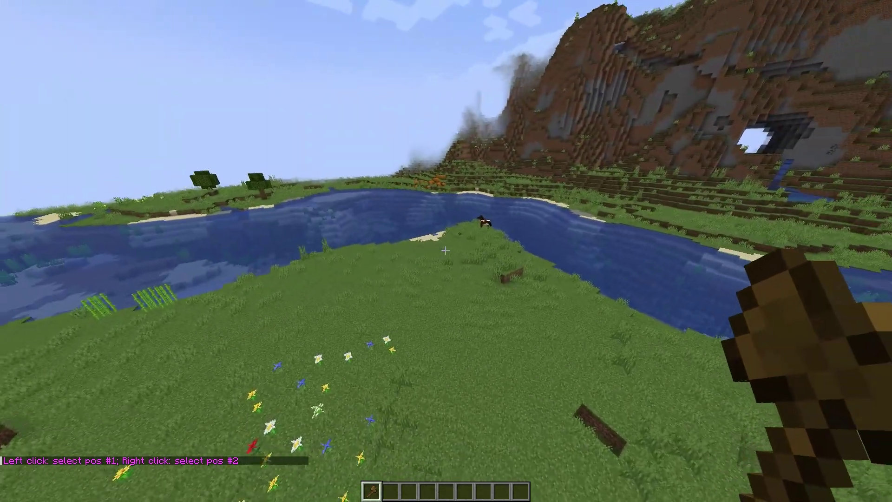
key("w")
key("s")
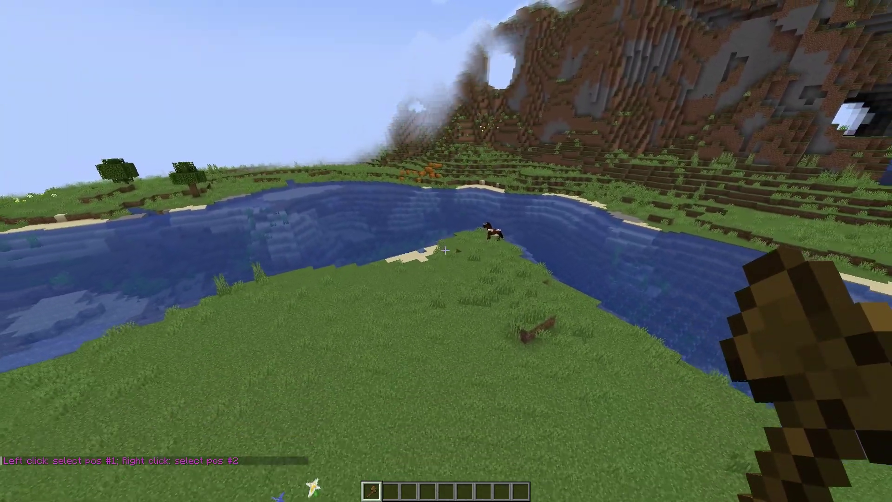
key("slash")
type("/pos")
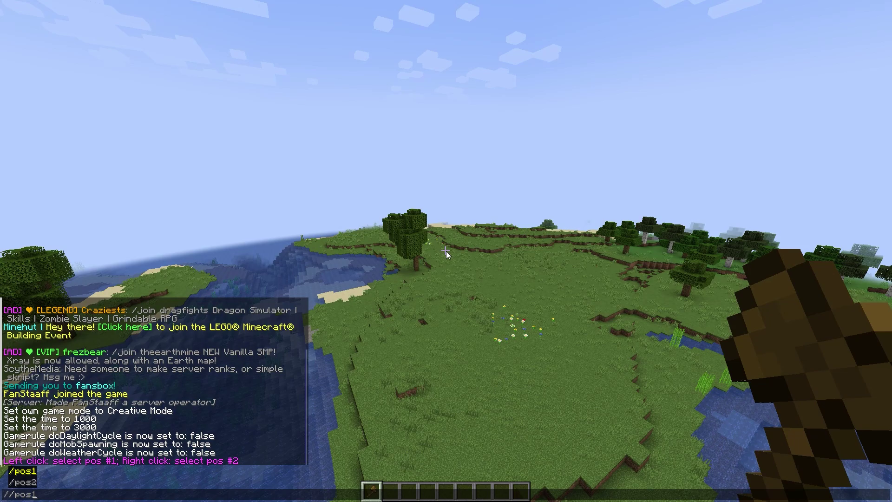
type("1")
key("Return")
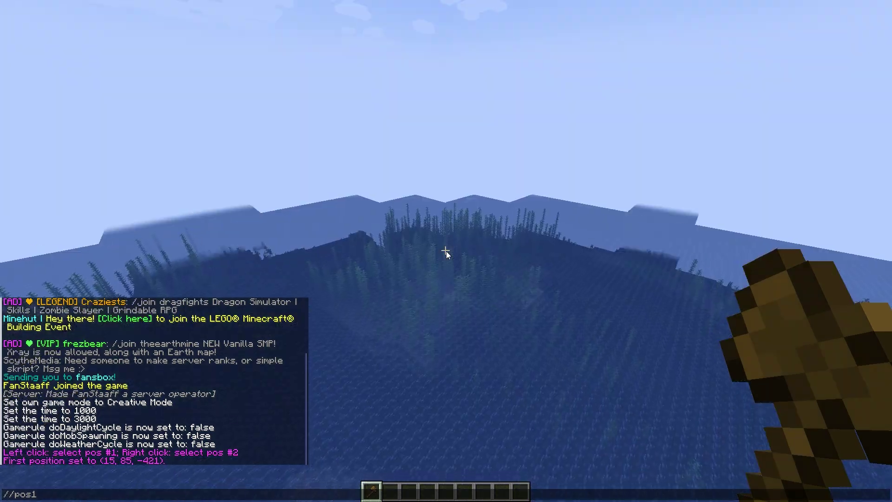
key("BackSpace")
type("2")
key("Return")
Fill the selected flat area with a mix of green_wool and green_concrete using //set.
type("t")
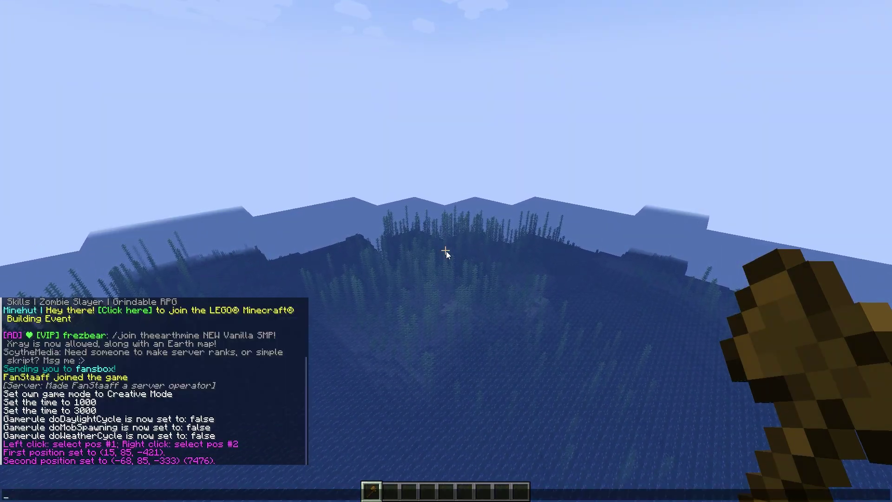
type("//set green_wool,green_concrete")
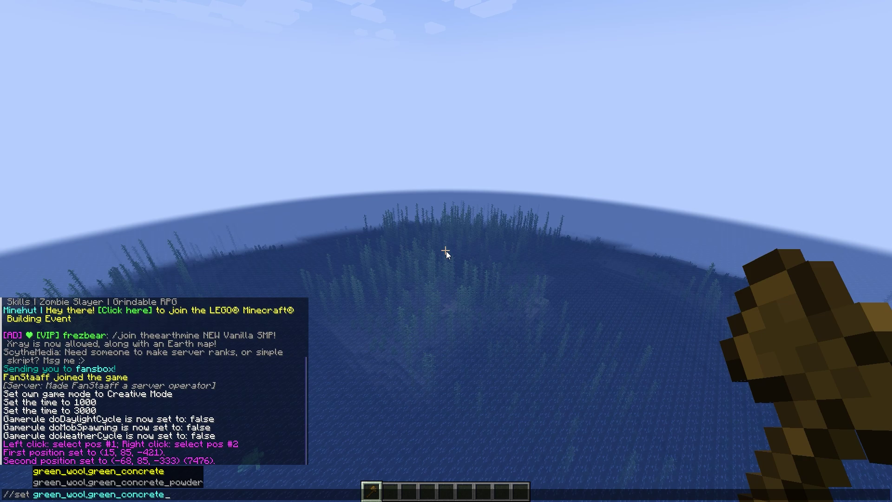
key("Return")
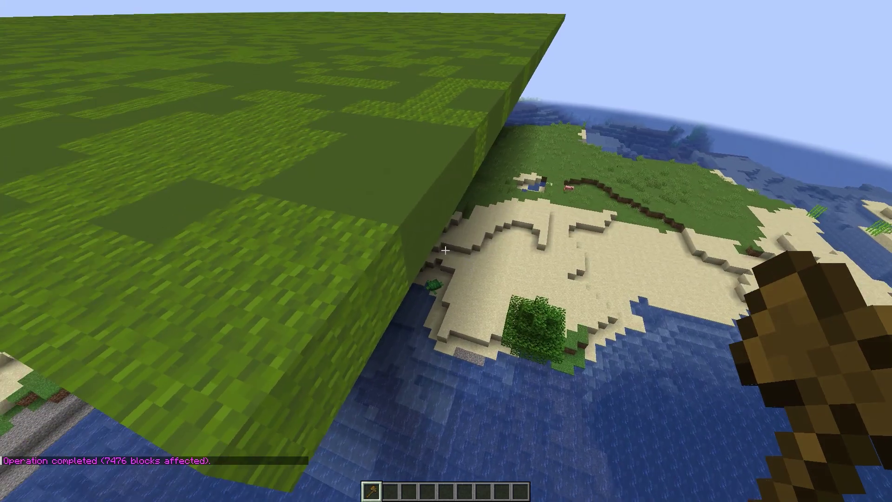
Place a green wool block on a platform corner and set it as the first position (-68, 86, -333).
key("w")
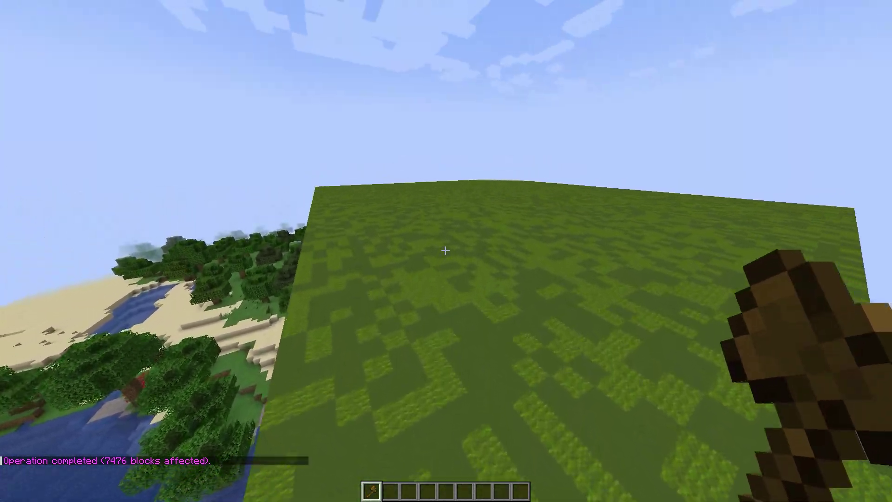
key("w")
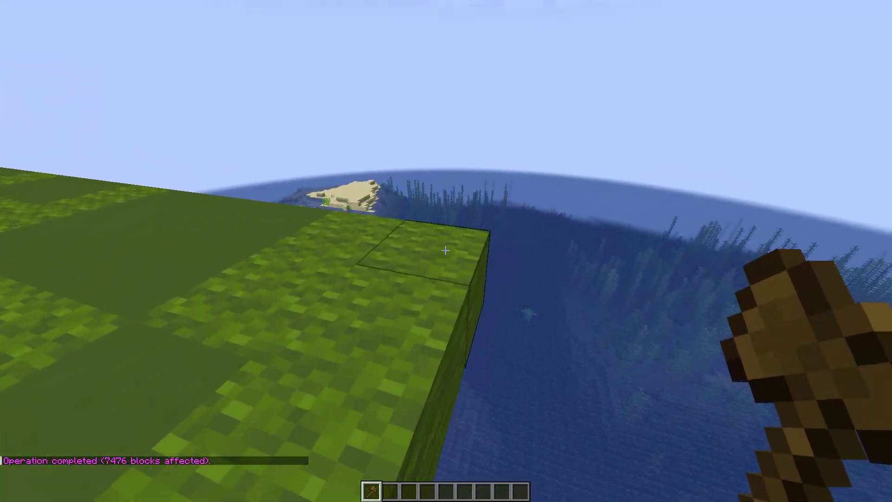
middle_click(445, 250)
right_click(446, 251)
scroll(446, 251, "up", 1)
left_click(445, 251)
Stack a green wool pillar about 30 blocks high on the opposite corner and set its top (15, 115, -421) as the second position.
key("2")
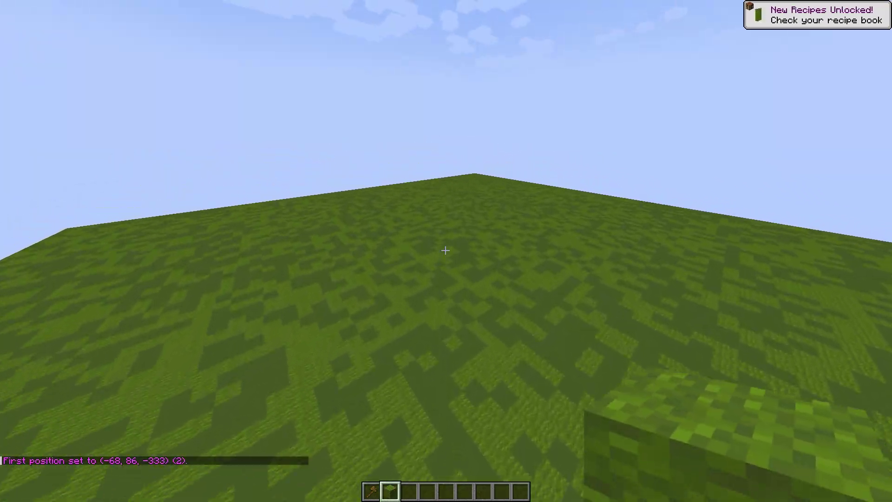
key("w")
right_click(445, 250)
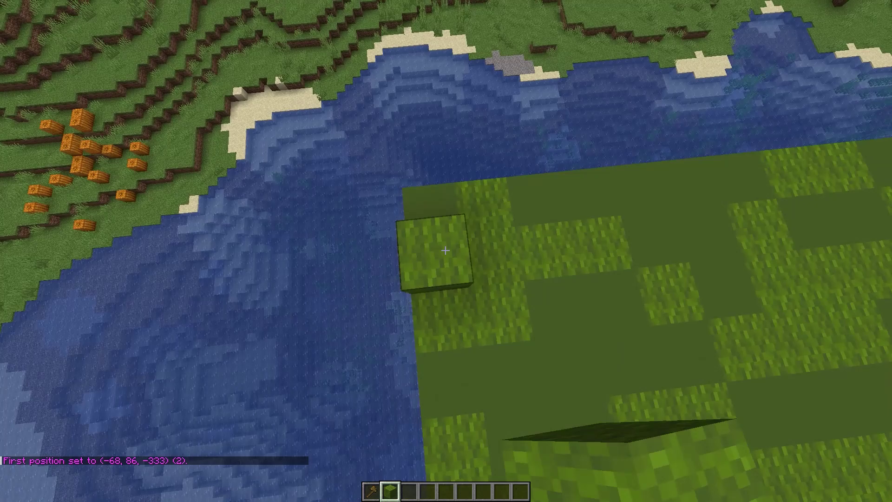
left_click(446, 251)
right_click(446, 251)
key("space")
right_click(446, 250)
key("space")
right_click(445, 250)
right_click(446, 250)
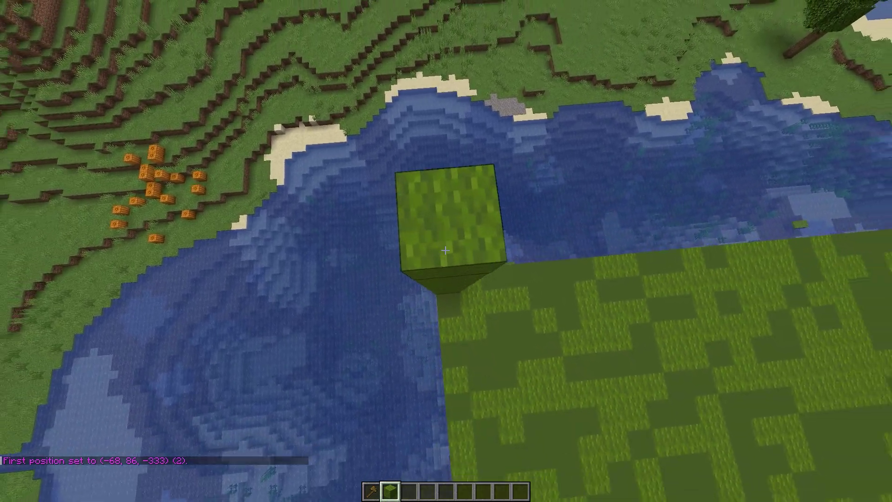
right_click(445, 250)
right_click(446, 250)
key("space")
right_click(446, 251)
right_click(446, 251)
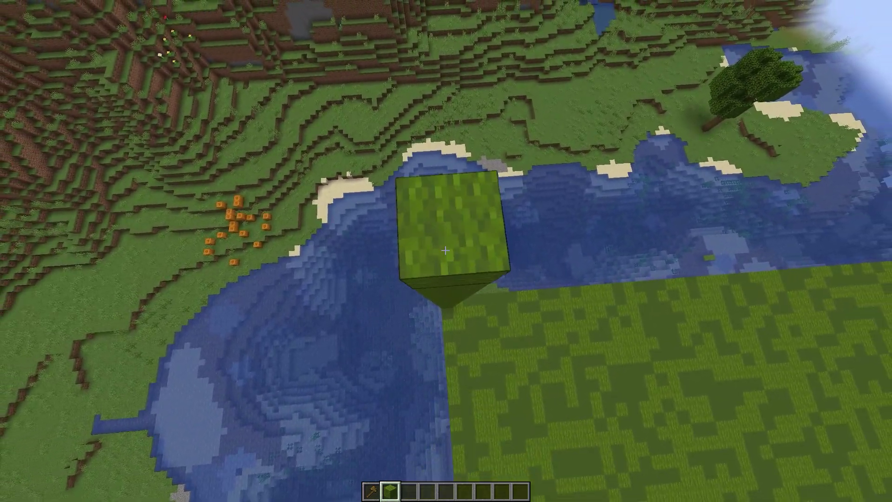
right_click(446, 251)
right_click(446, 251)
key("1")
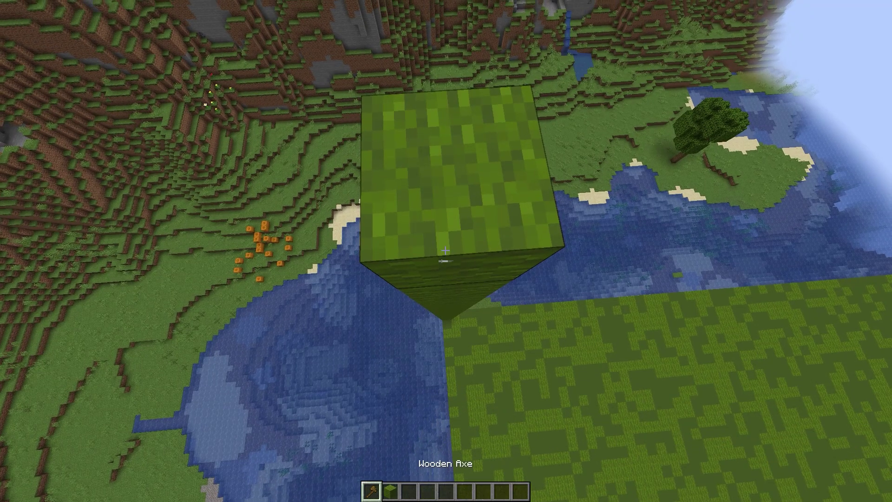
right_click(445, 251)
Build walls around the selected area from a mix of light_blue_wool and light_blue_concrete using //walls.
type("//walls ##")
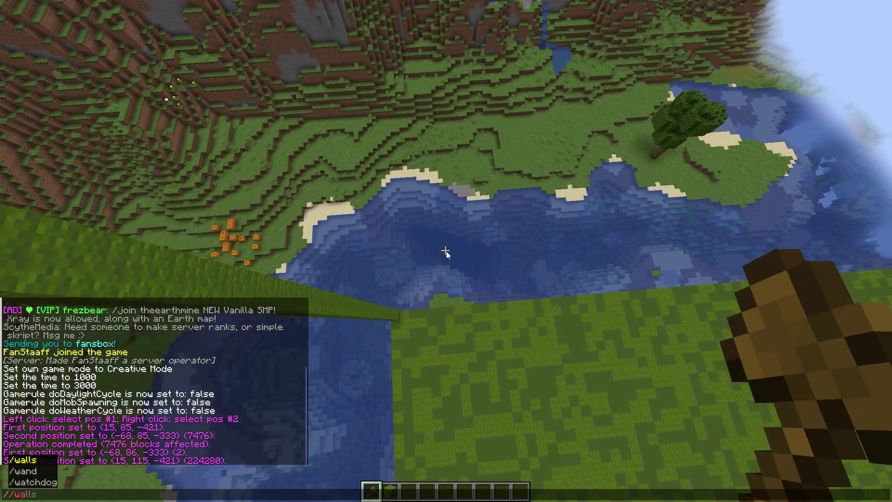
key("BackSpace")
key("BackSpace")
type("bl")
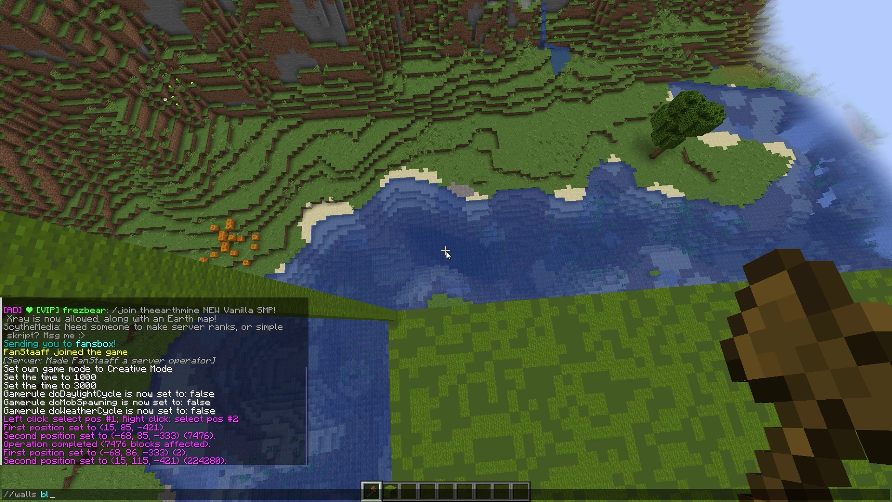
key("BackSpace")
key("BackSpace")
type("light_blue_wool,light_blue")
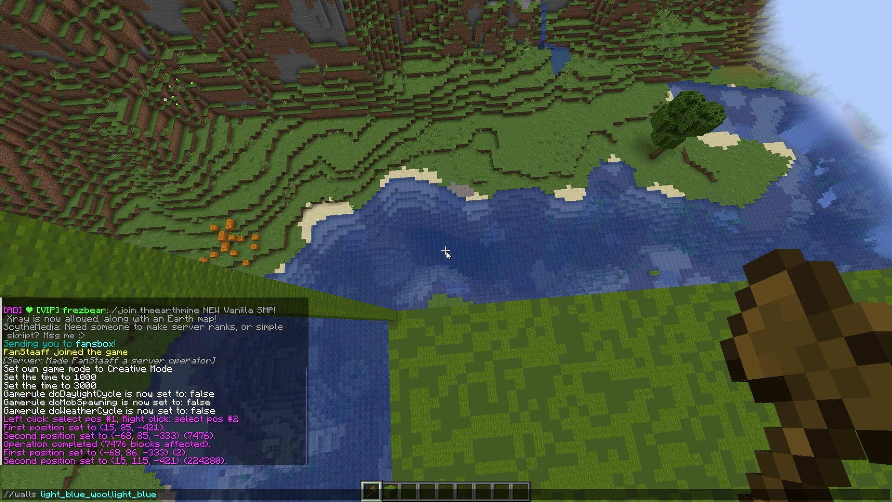
type("_co")
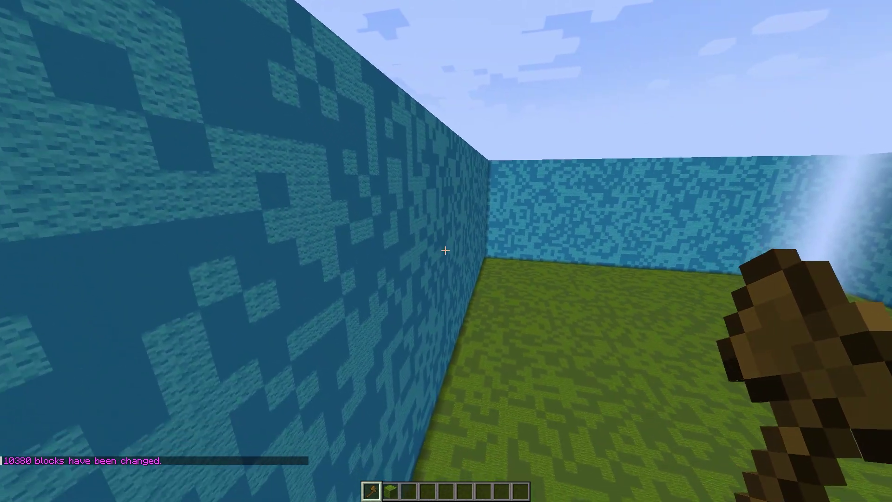
Rebuild the walls from a mix of light_blue_wool and light_blue_concrete_powder using //walls.
key("t")
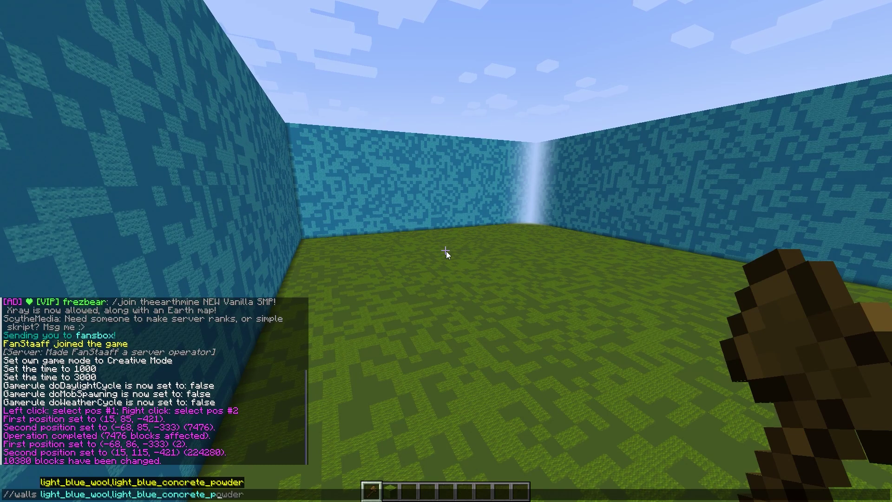
key("s")
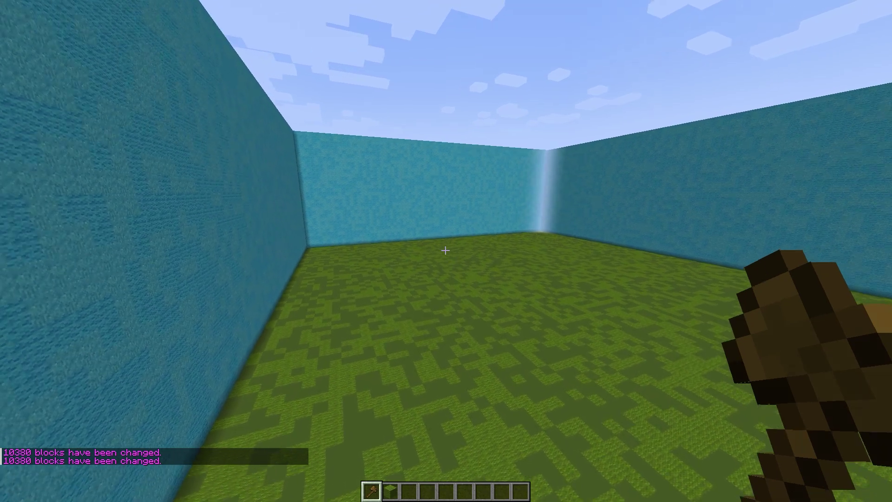
Place a green wool block high in an inner corner of the walls and set it as the first position (-67, 113, -334).
key("w")
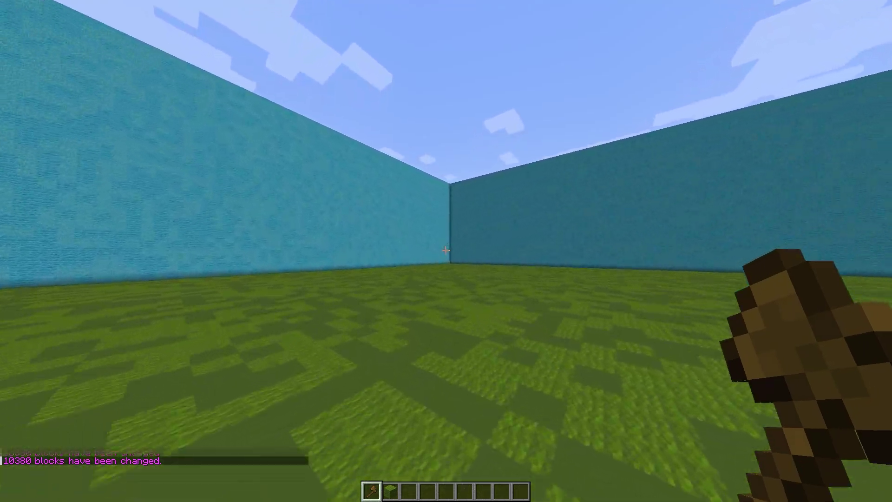
key("w")
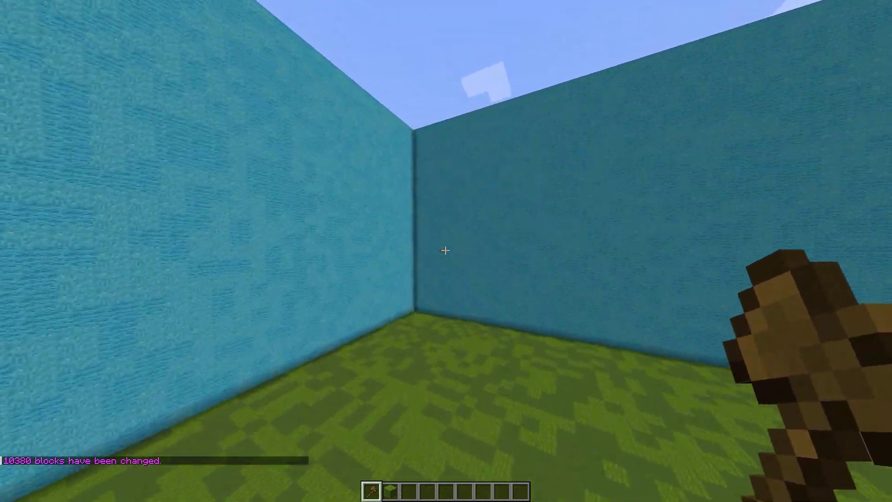
key("2")
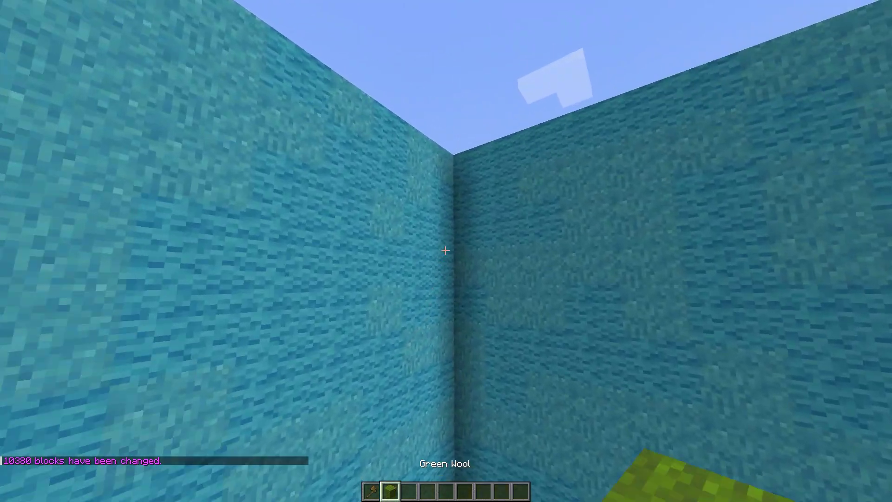
right_click(445, 250)
left_click(445, 251)
key("1")
left_click(445, 250)
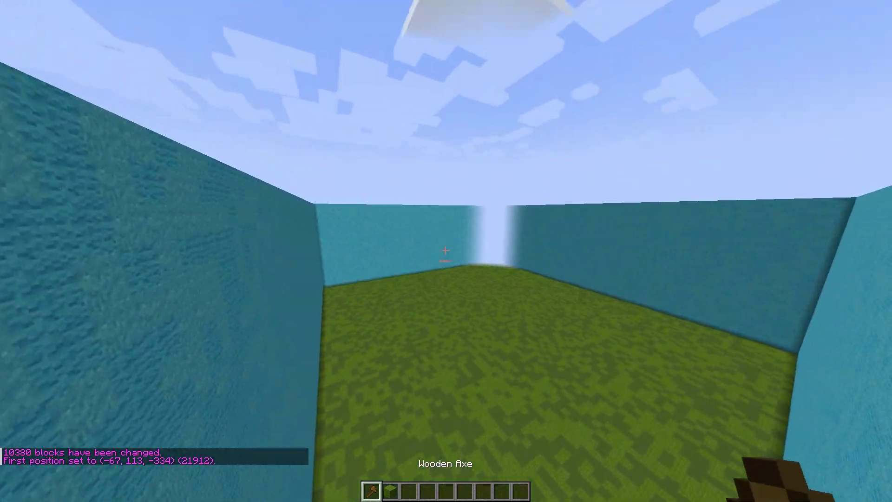
Place a green wool block near the top of the opposite inner corner and set it as the second position.
key("w")
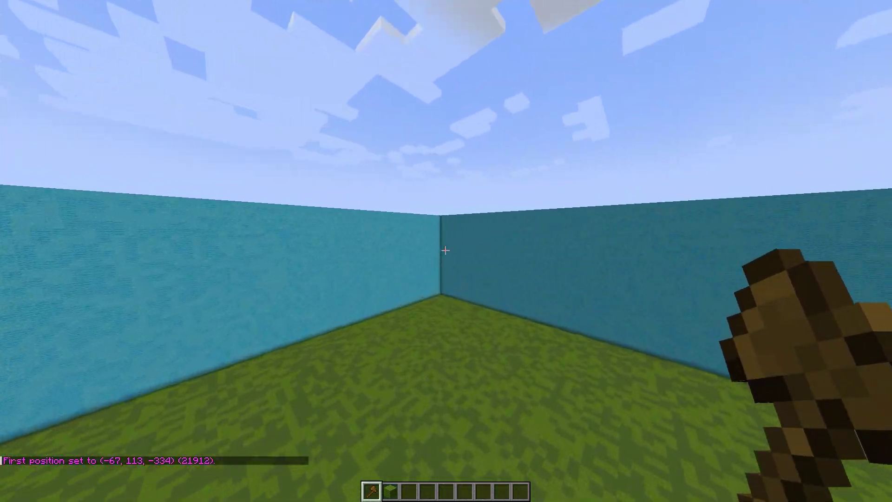
key("w")
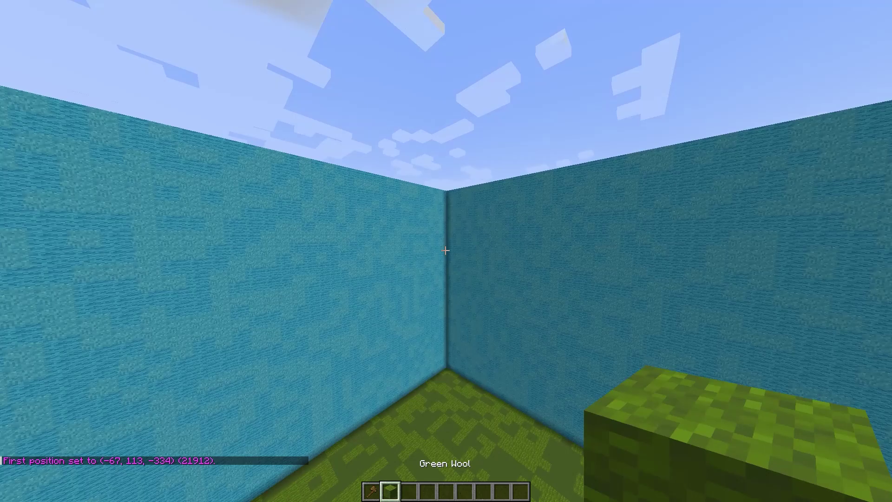
key("space")
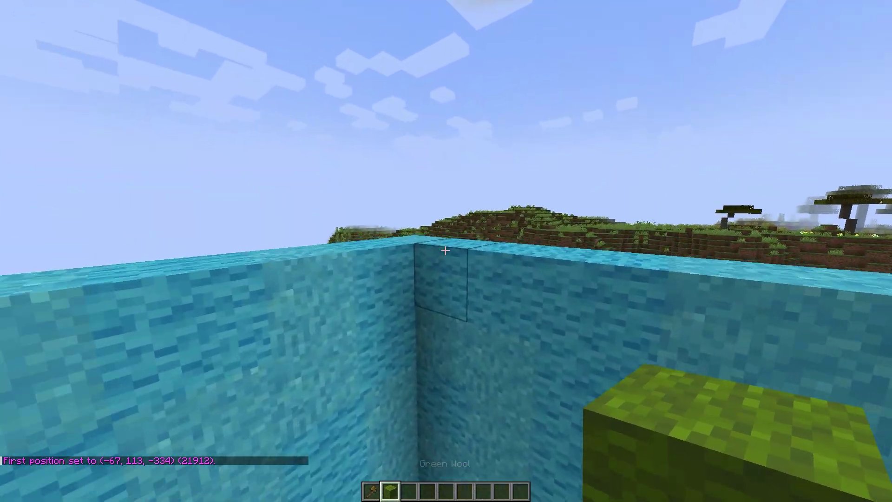
right_click(445, 251)
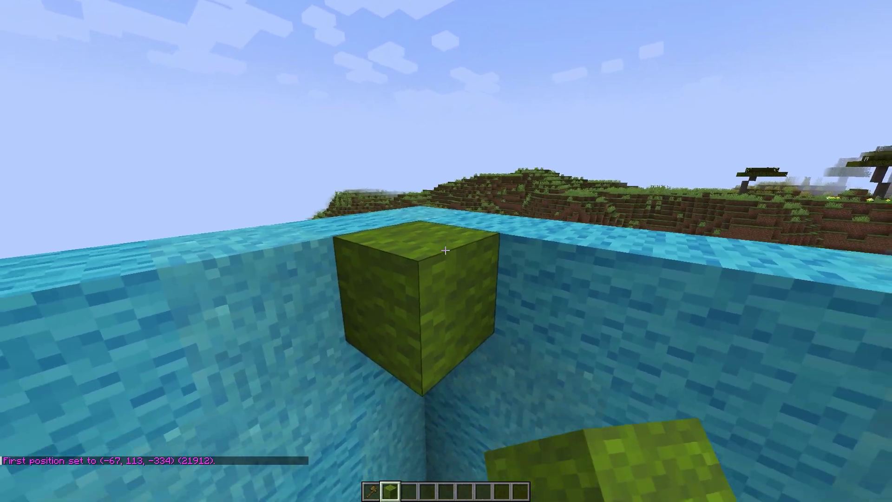
key("1")
right_click(445, 251)
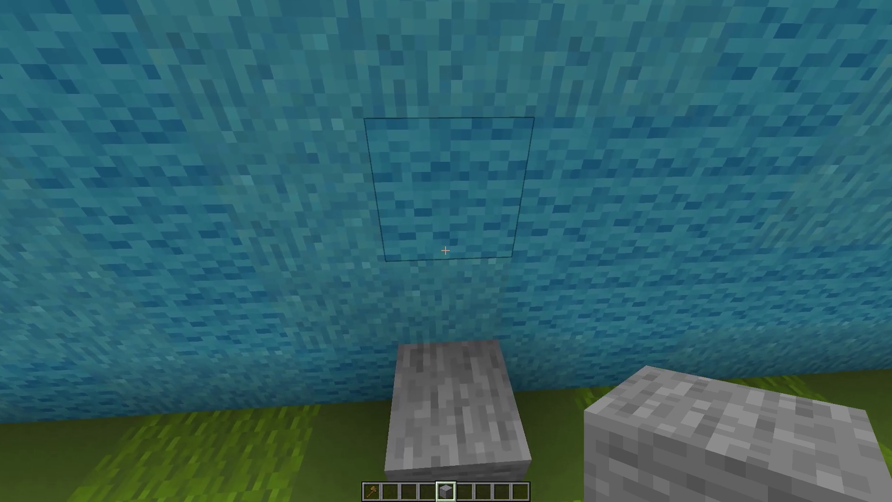
scroll(446, 250, "down", 1)
scroll(446, 250, "up", 1)
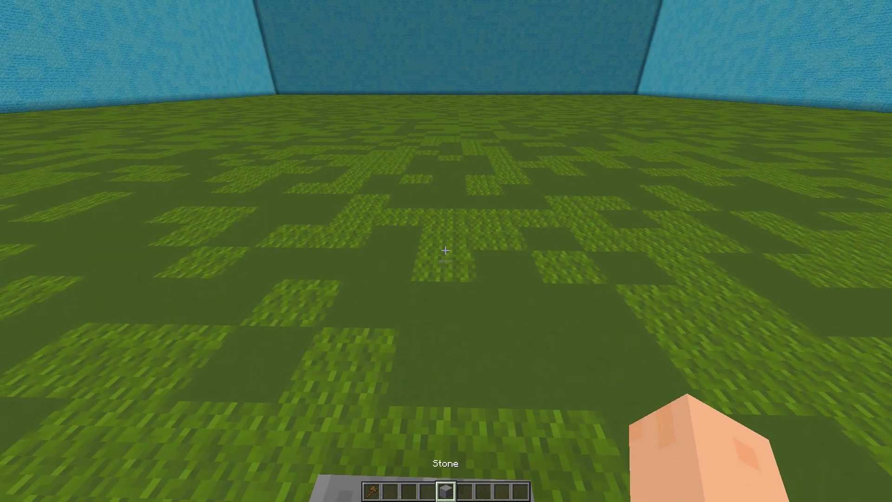
key("w")
right_click(445, 250)
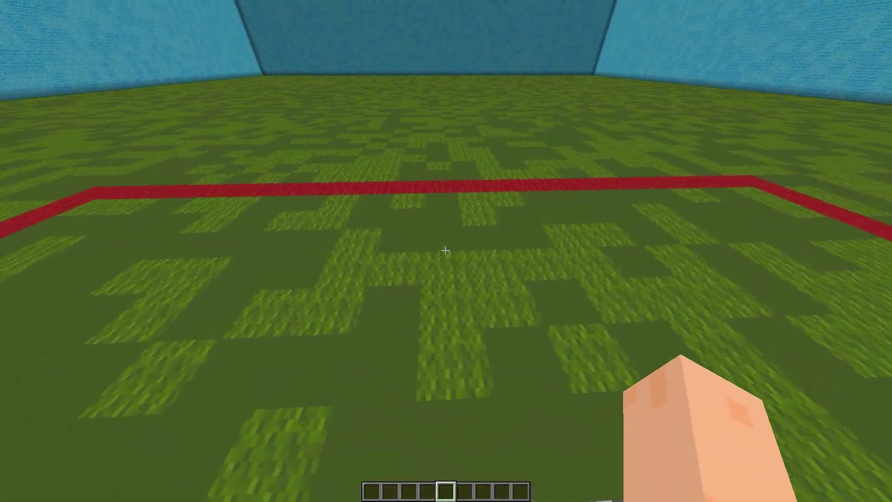
key("w")
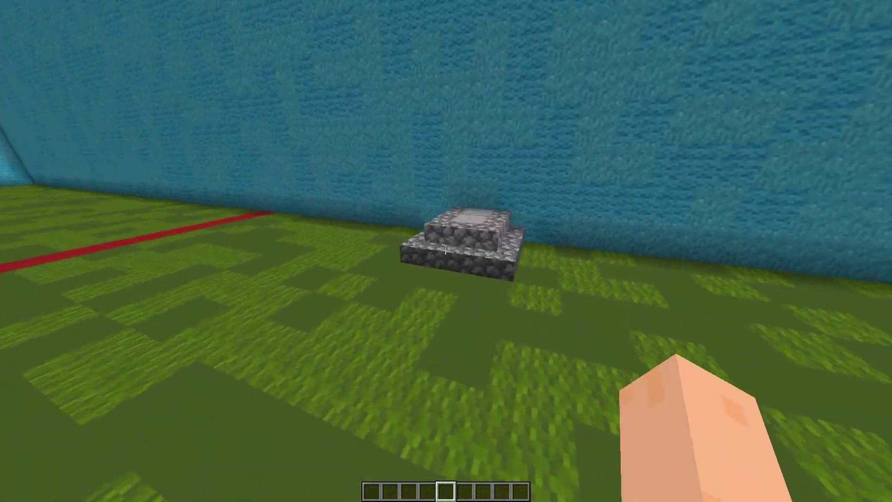
key("s")
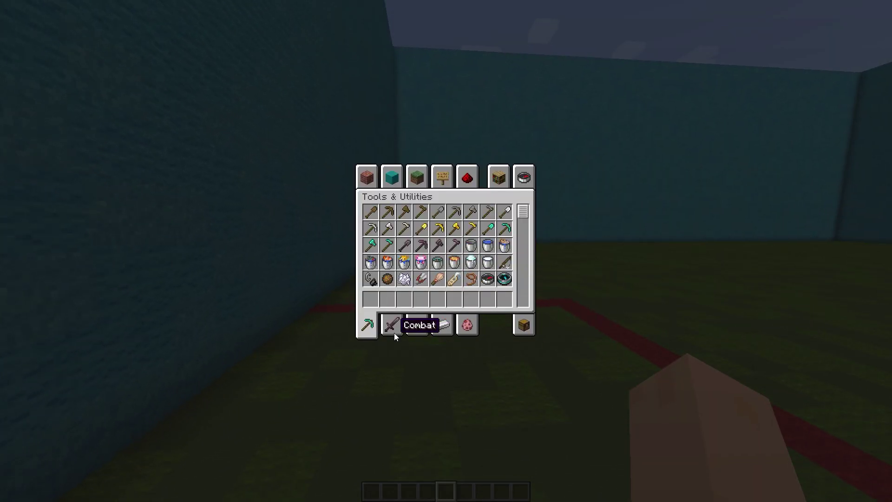
scroll(405, 260, "down", 3)
key("e")
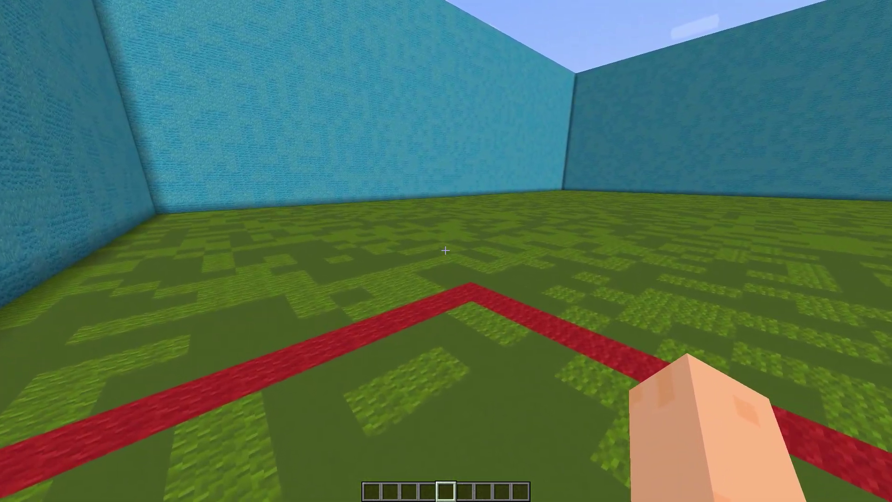
key("e")
left_click(374, 180)
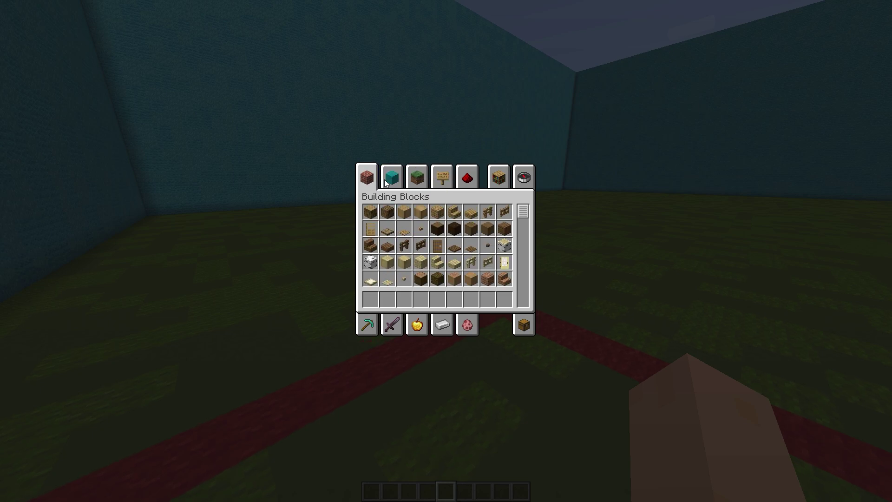
left_click(388, 181)
left_click(411, 179)
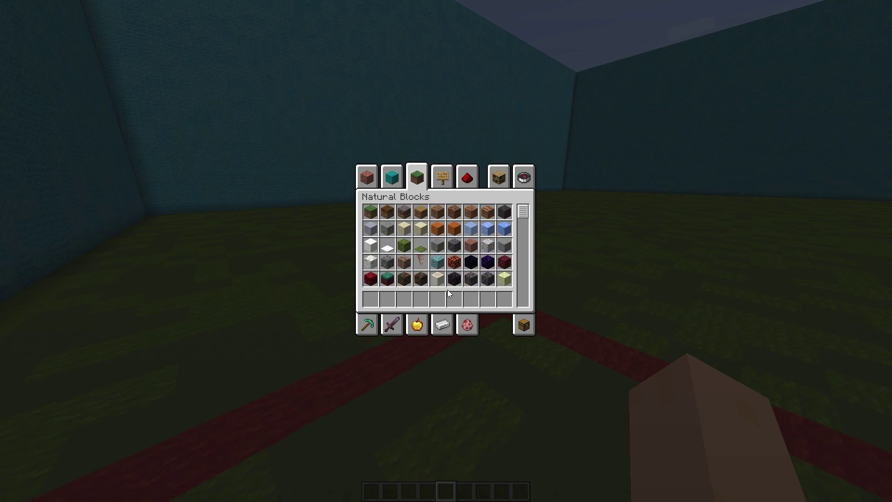
scroll(496, 269, "down", 4)
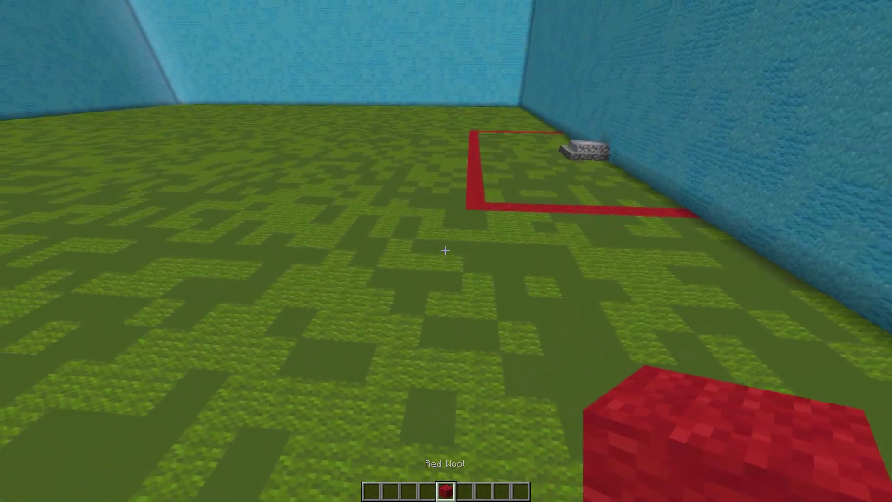
Set one red wool block into the floor away from the red-outlined platform area and add a wooden axe to the hotbar.
key("e")
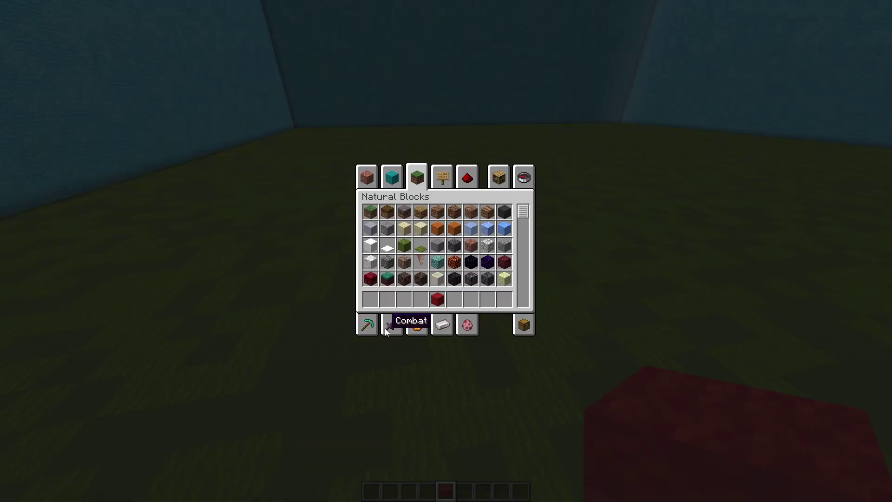
left_click(367, 326)
key("e")
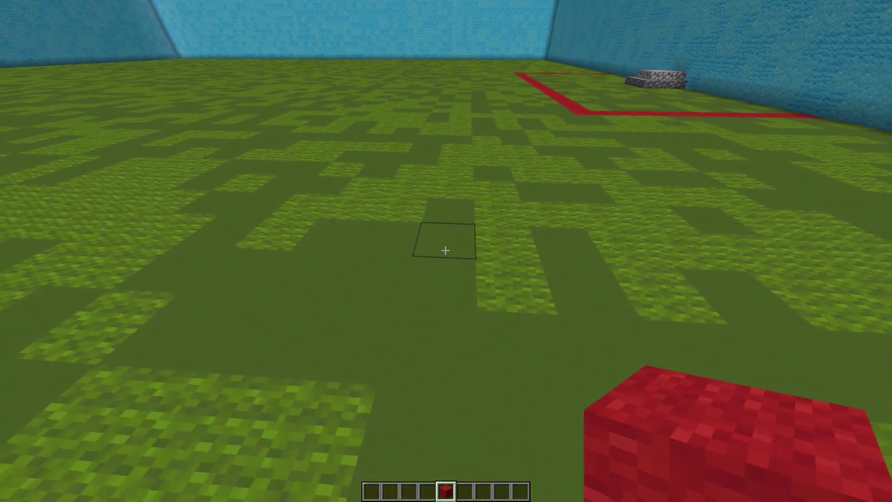
right_click(445, 250)
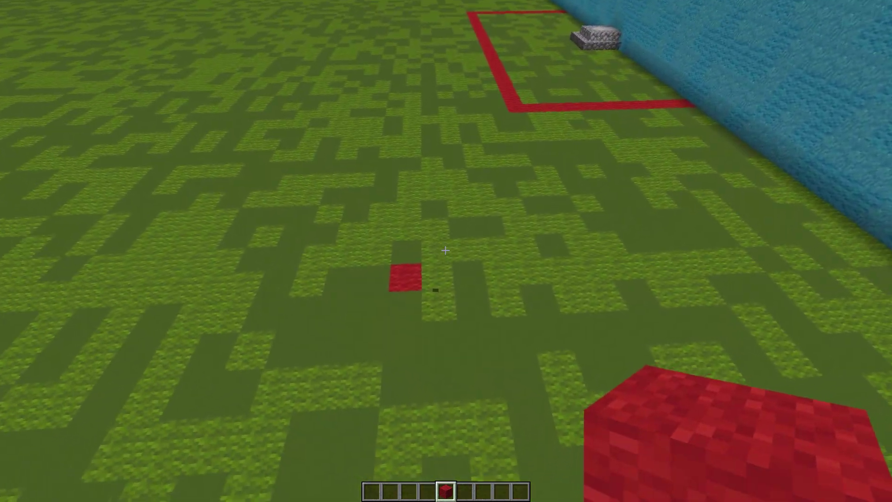
key("e")
left_click(404, 212)
left_click(371, 299)
key("e")
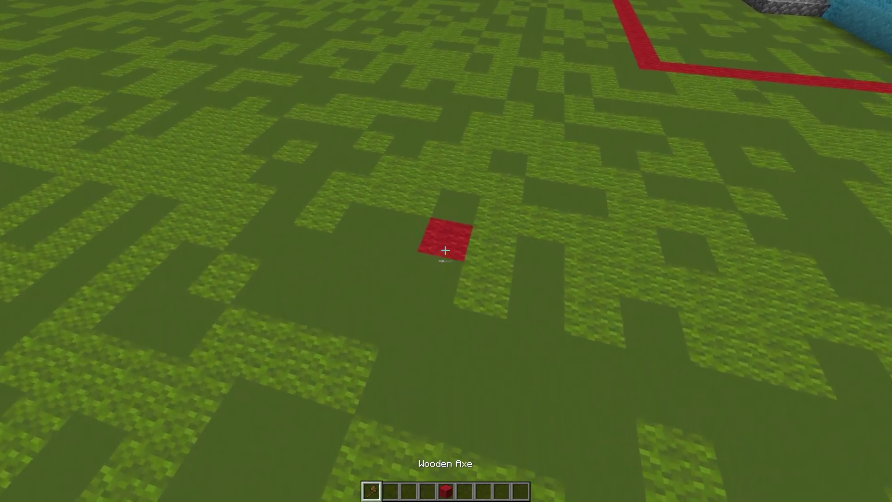
Select the square floor area from (-2, 85, -355) to (6, 85, -347) and outline it with red wool.
left_click(446, 251)
right_click(446, 250)
key("2")
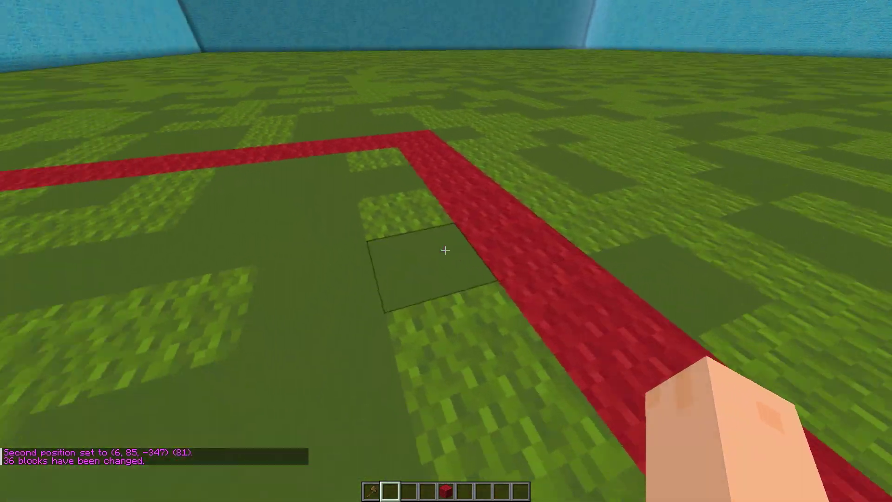
Mark opposite corners inside the red square with a green wool pillar and block, setting positions (5, 92, -348) and (-1, 86, -354).
key("w")
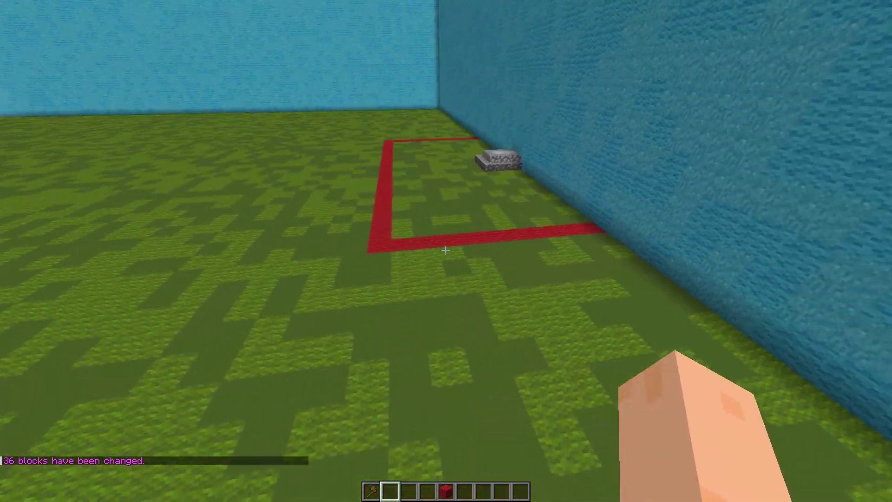
left_click(446, 250)
key("s")
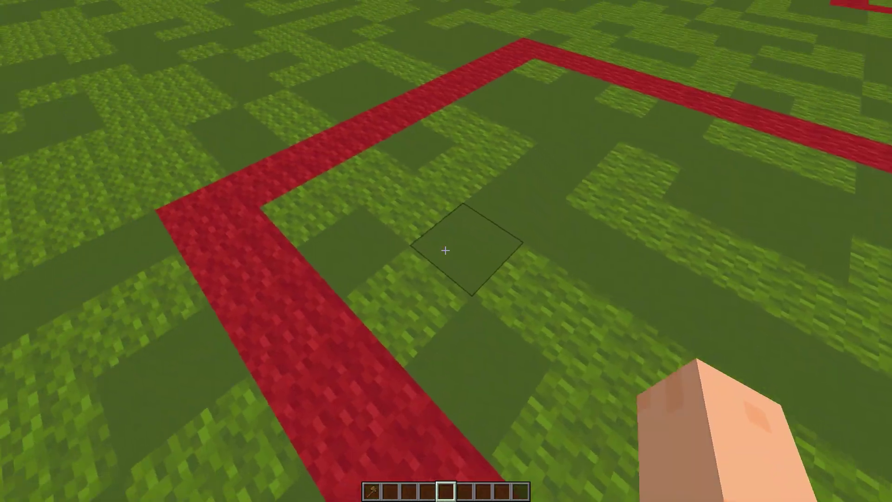
key("e")
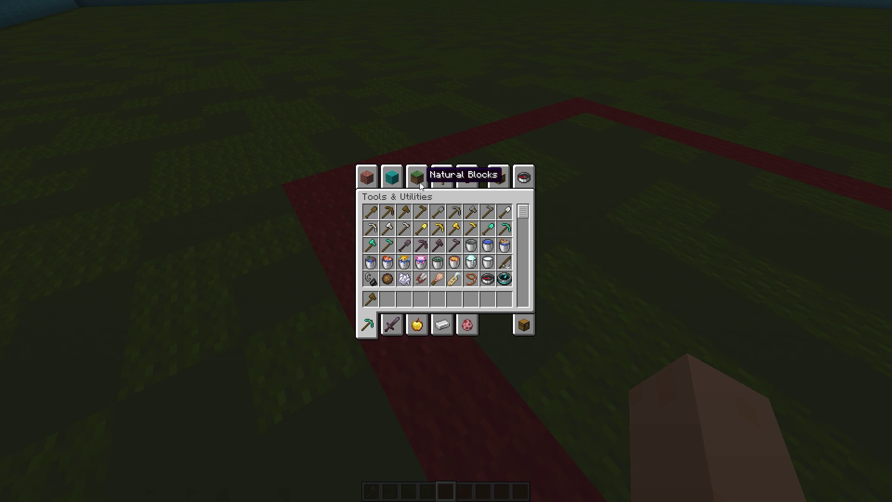
key("e")
key("w")
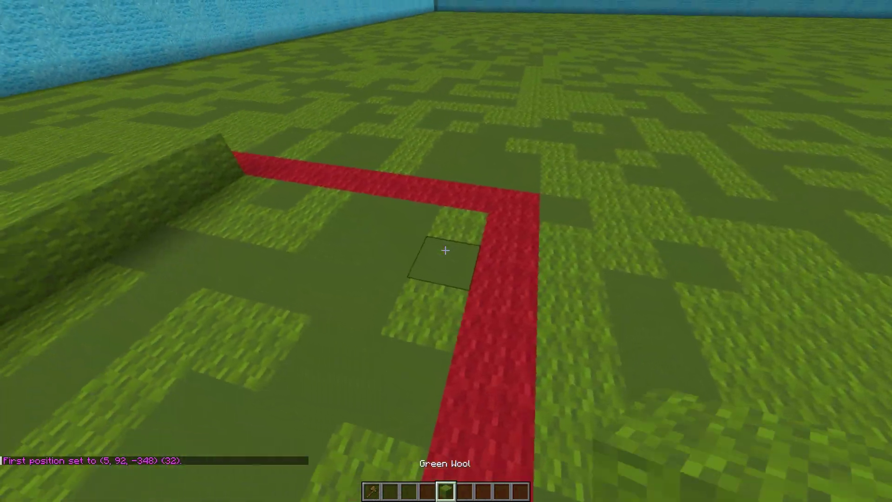
right_click(445, 251)
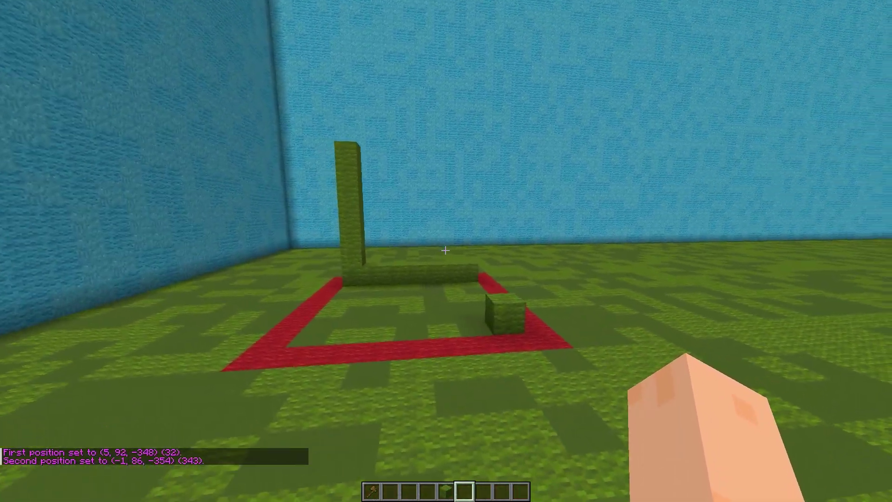
List the available mrl commands and create a mine named wood from the current selection.
type("w//")
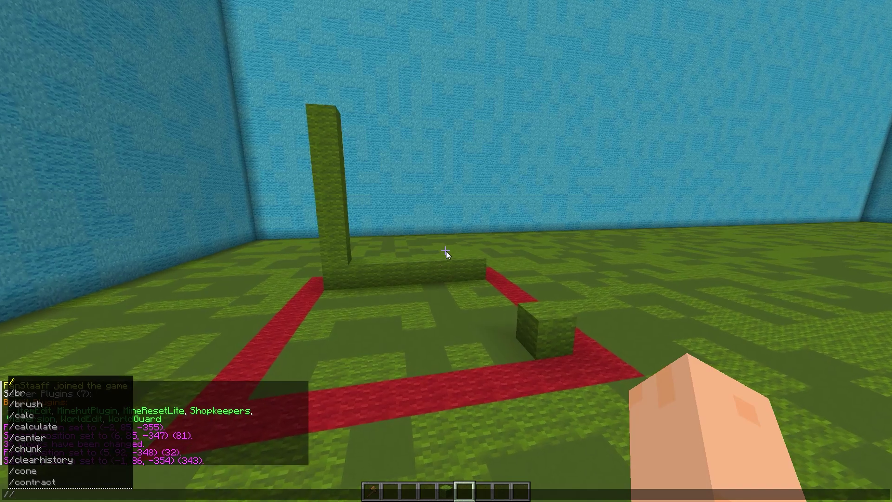
key("BackSpace")
type("mrl")
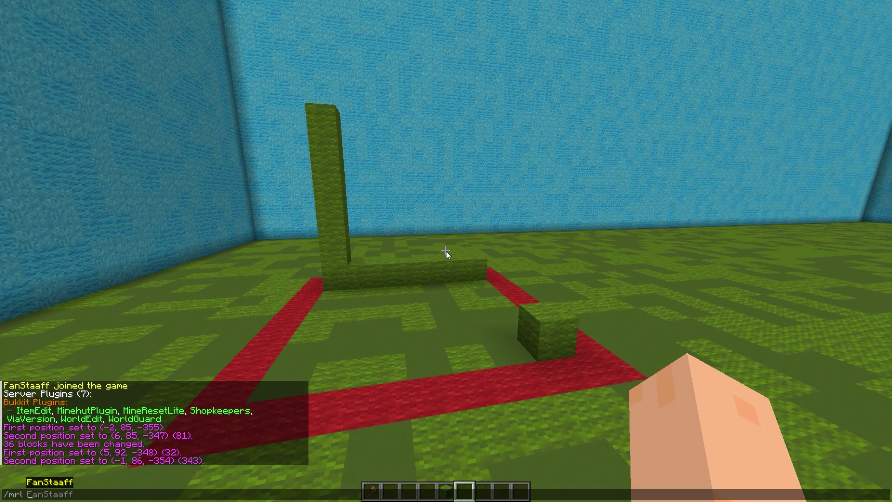
key("Return")
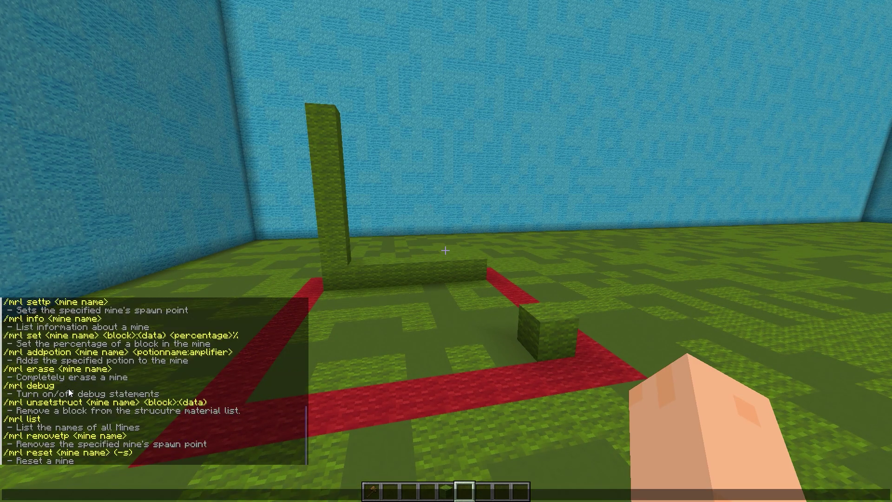
scroll(69, 391, "up", 3)
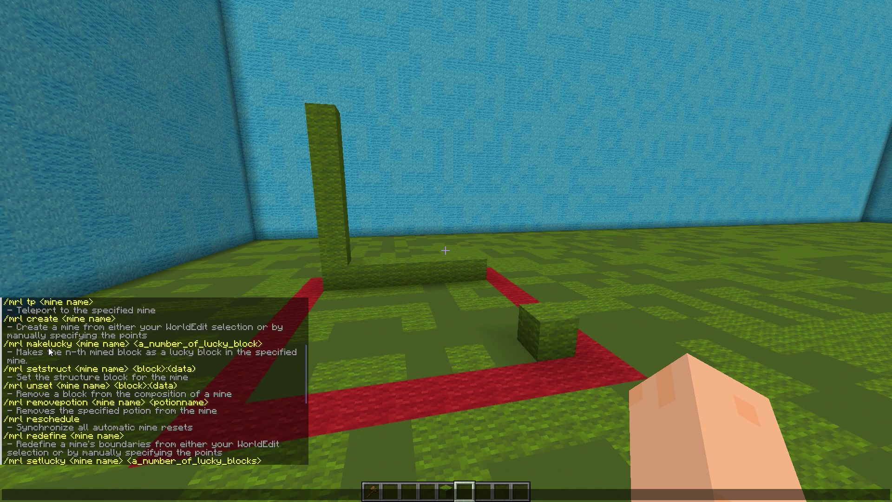
scroll(158, 412, "down", 3)
type("/mrl cre")
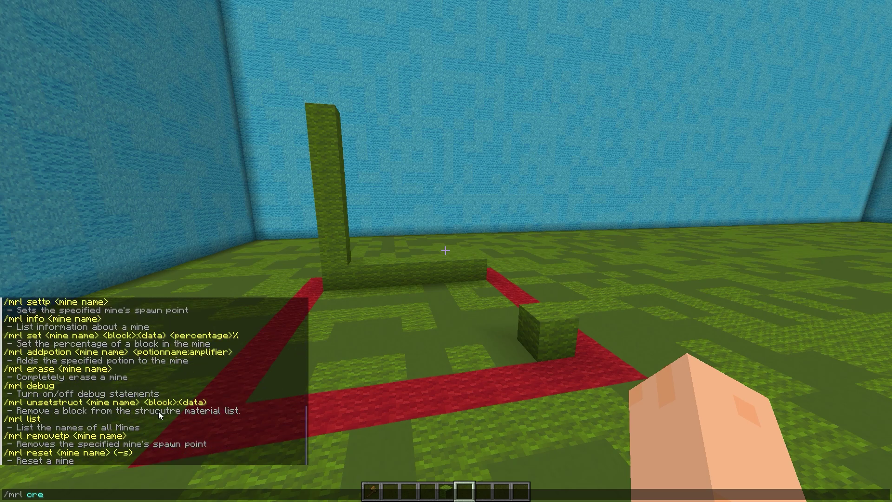
type("ate")
type(" wood")
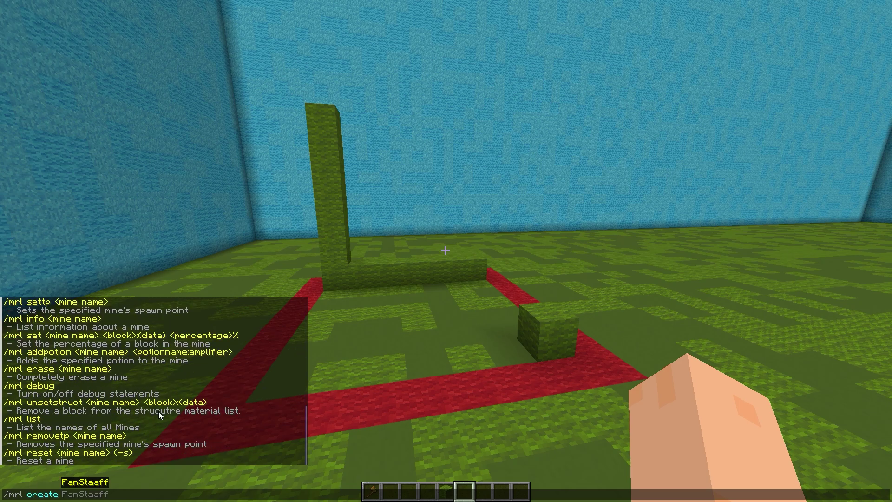
key("Return")
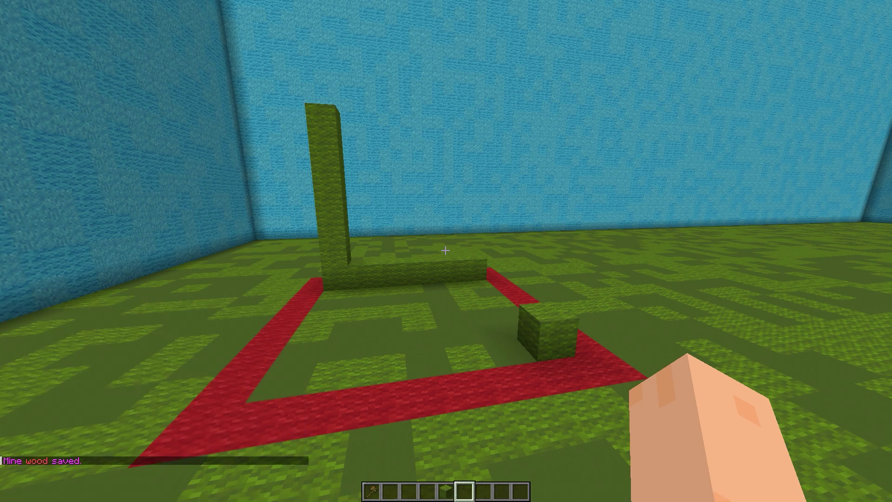
Set the wood mine's composition to 90% oak_log with the mrl set command.
key("w")
key("s")
key("slash")
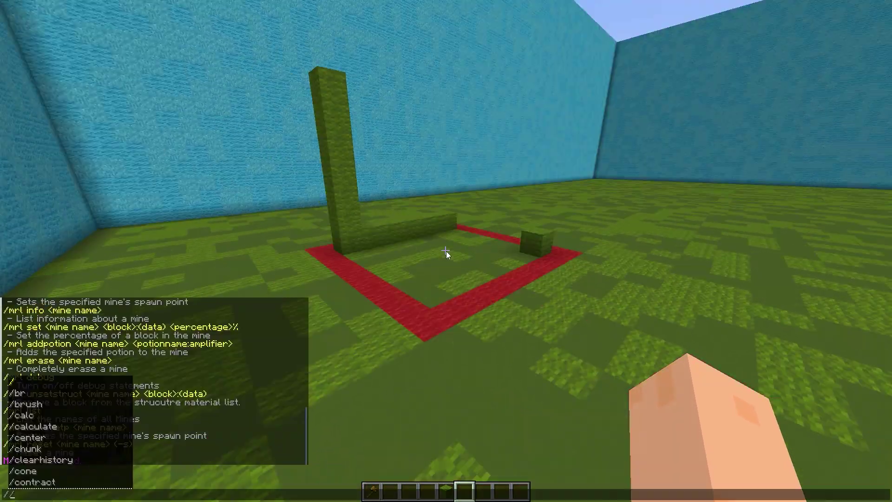
key("BackSpace")
key("BackSpace")
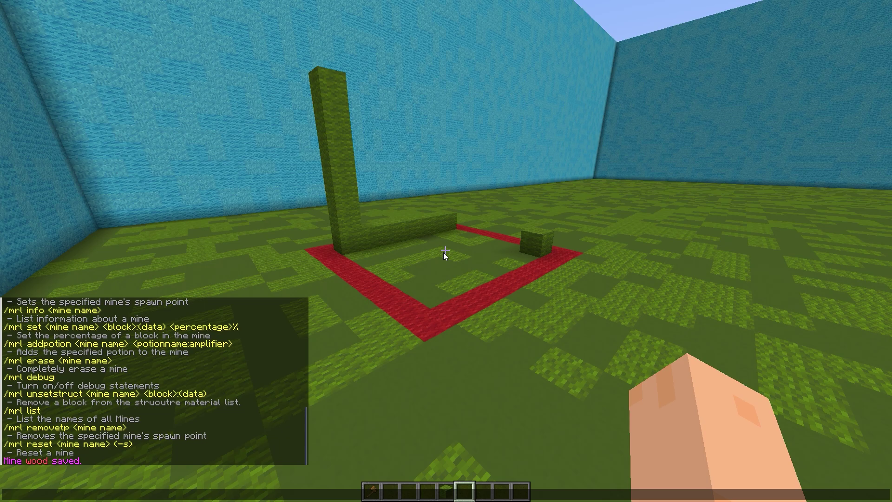
type("/mrl")
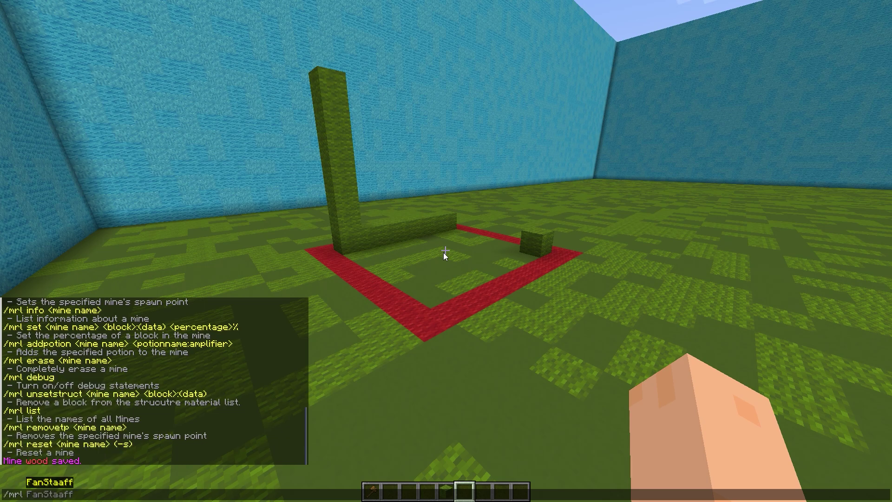
type(" set wood wood")
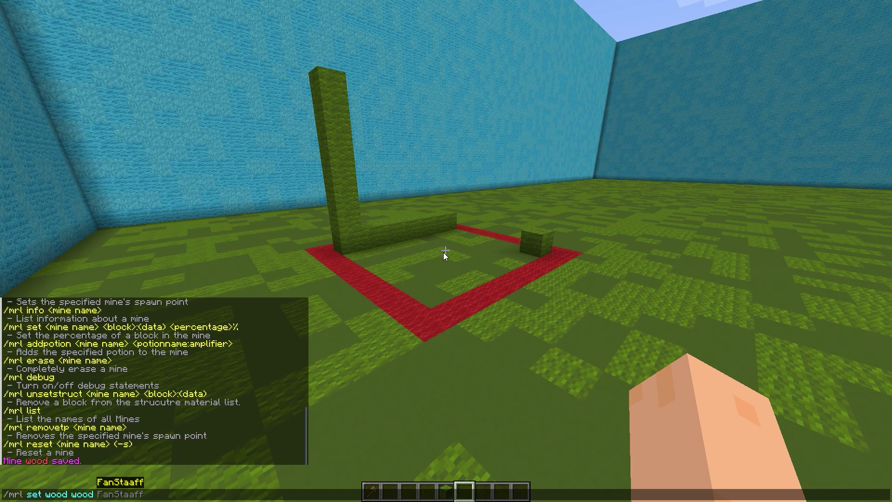
type("90%")
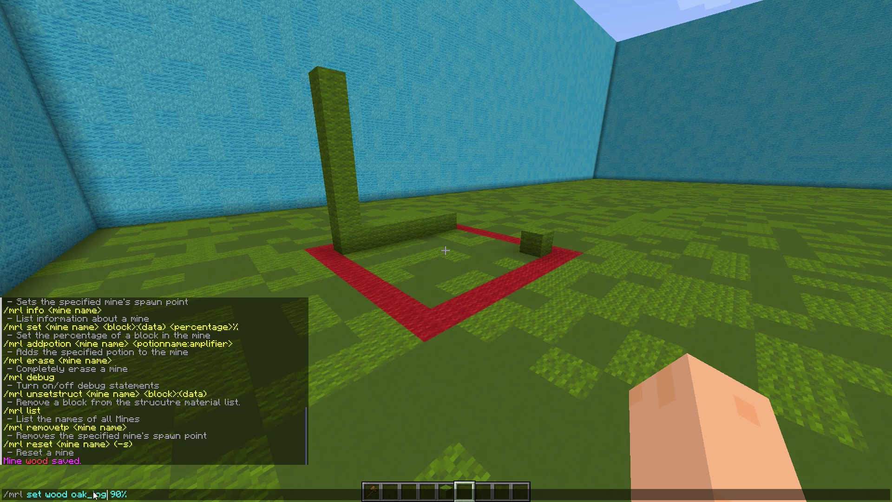
key("Return")
Add stripped_oak_log at 10% to the wood mine's composition.
key("w")
key("d")
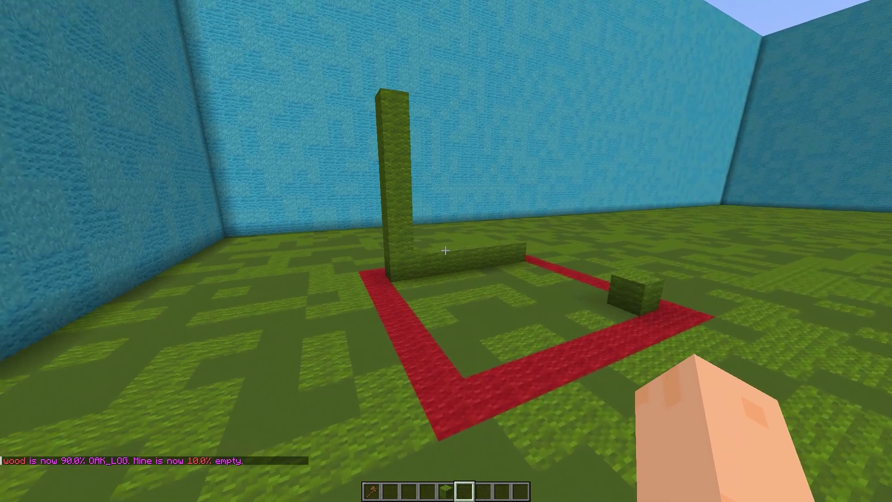
key("t")
key("Up")
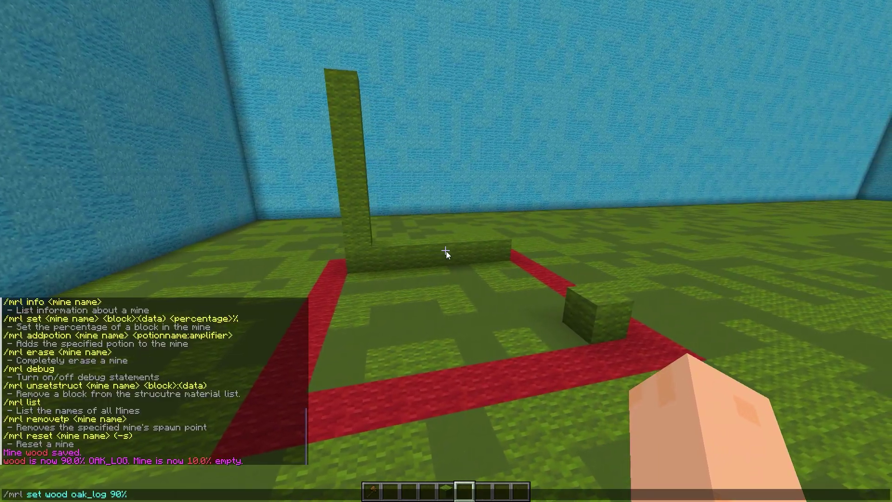
key("BackSpace")
key("BackSpace")
key("BackSpace")
key("BackSpace")
key("BackSpace")
key("BackSpace")
key("BackSpace")
key("BackSpace")
key("BackSpace")
key("BackSpace")
key("BackSpace")
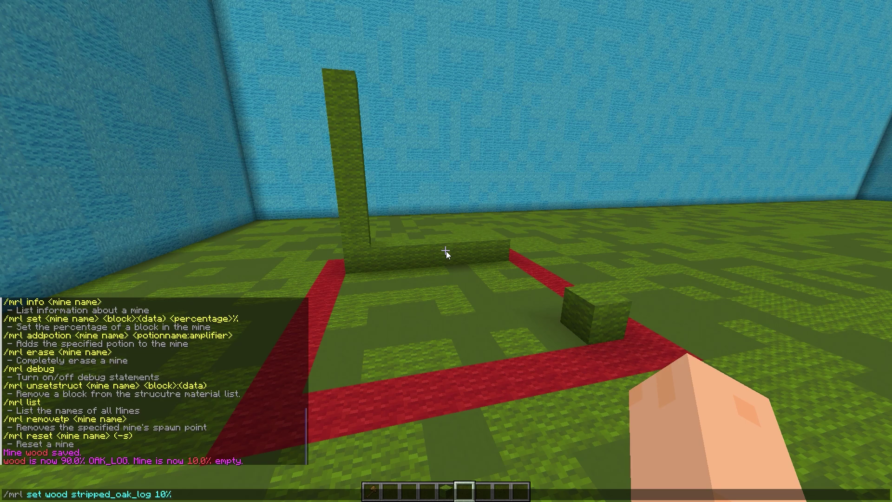
key("Return")
Reset the wood mine with the mrl reset command to fill it with its blocks.
key("t")
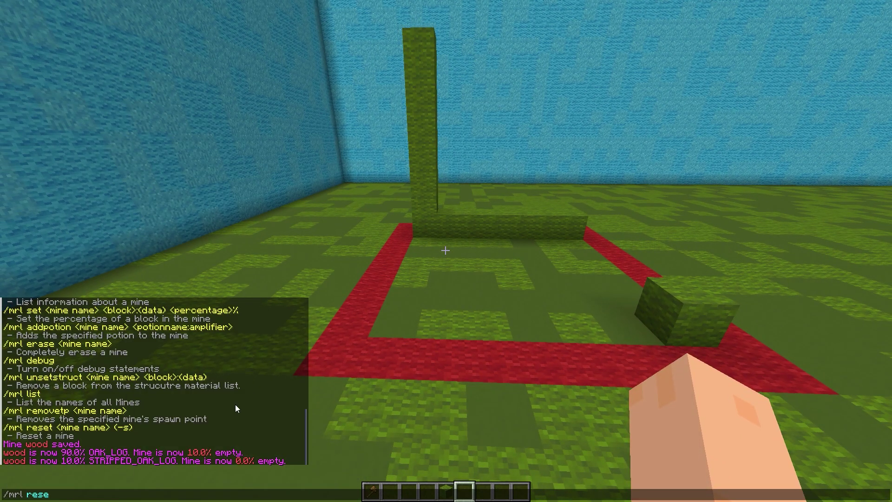
type("/mrl reset wood")
key("Return")
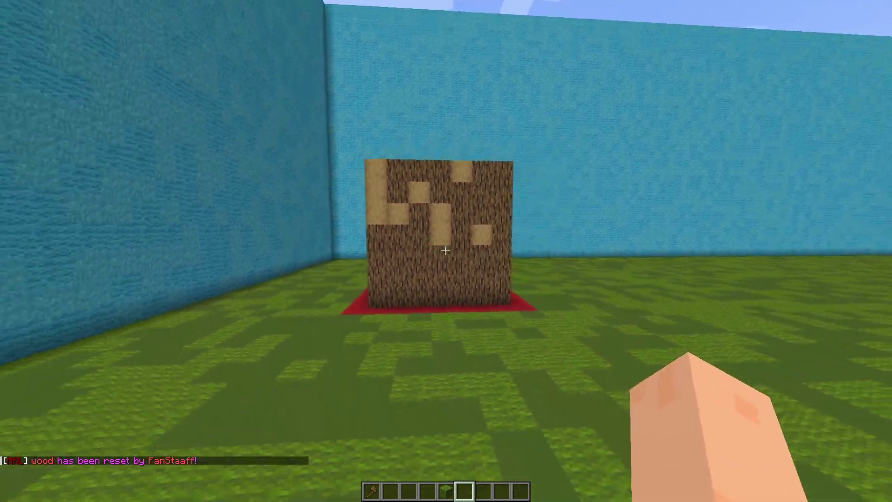
Inspect the filled wood mine from its sides, from above and from a distance.
key("w")
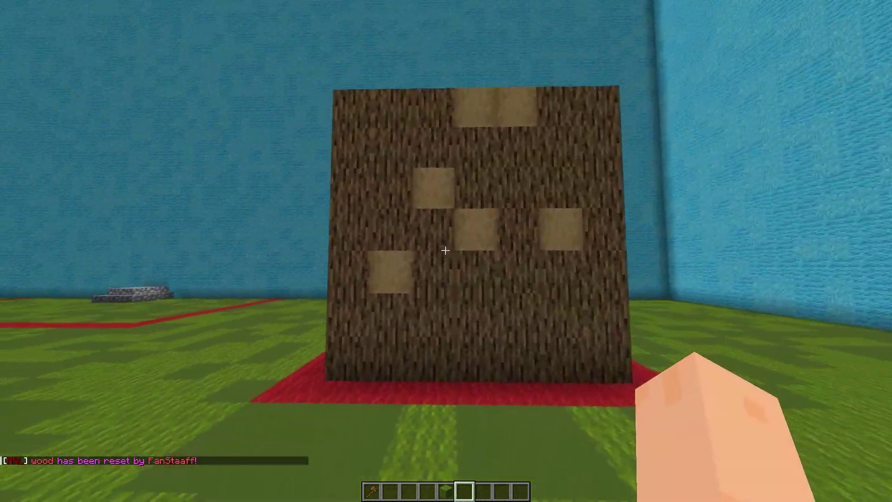
key("space")
key("shift")
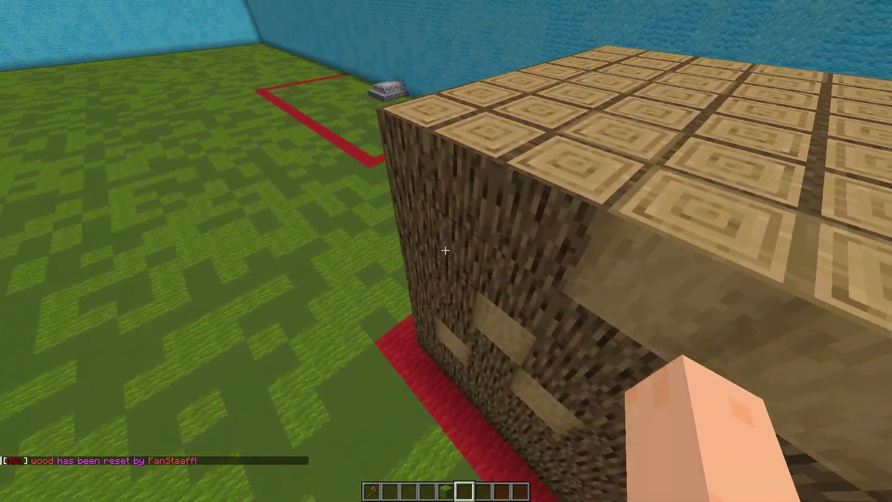
key("a")
key("s")
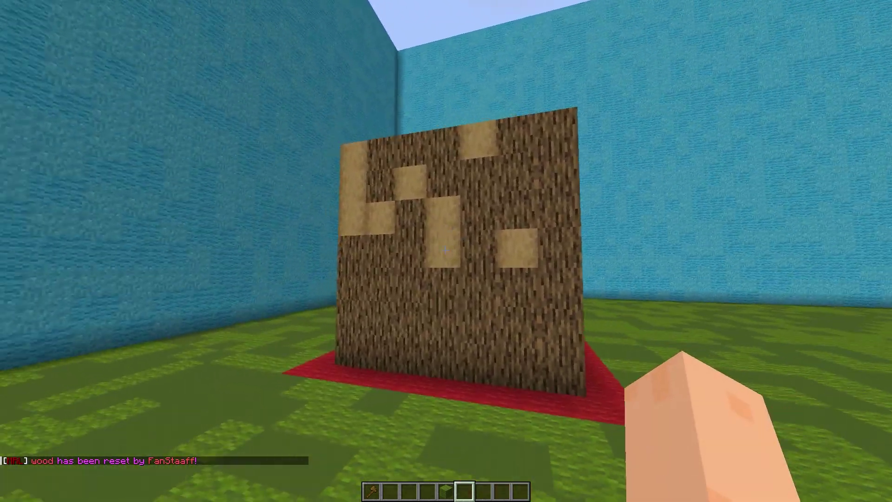
key("s")
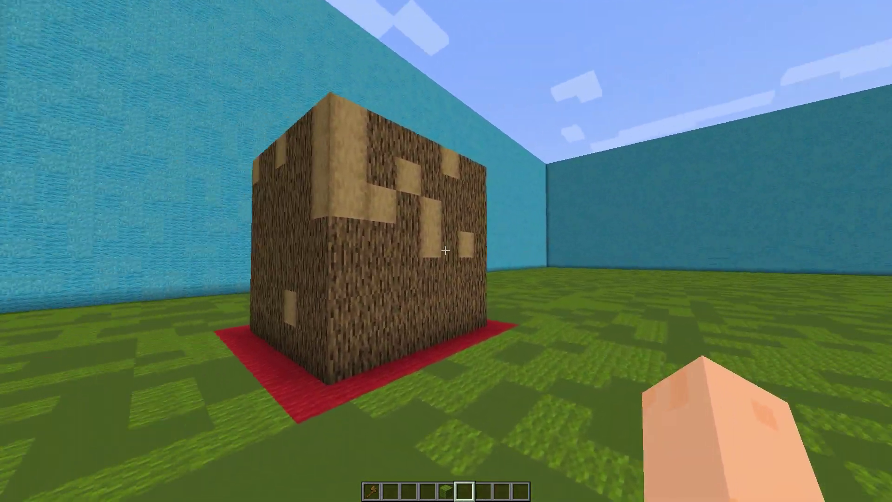
key("a")
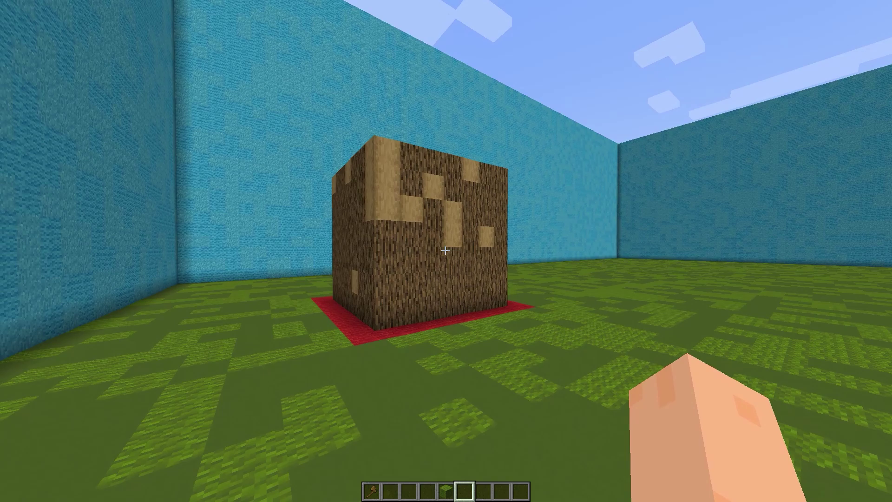
key("s")
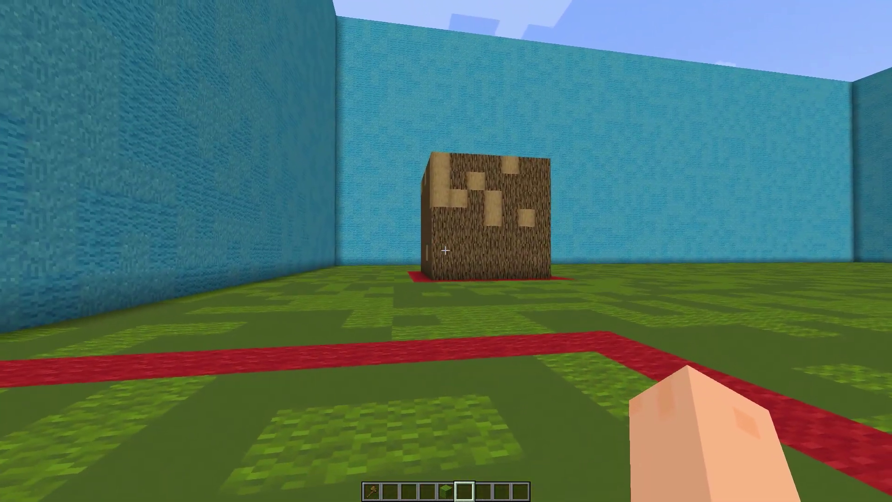
key("w")
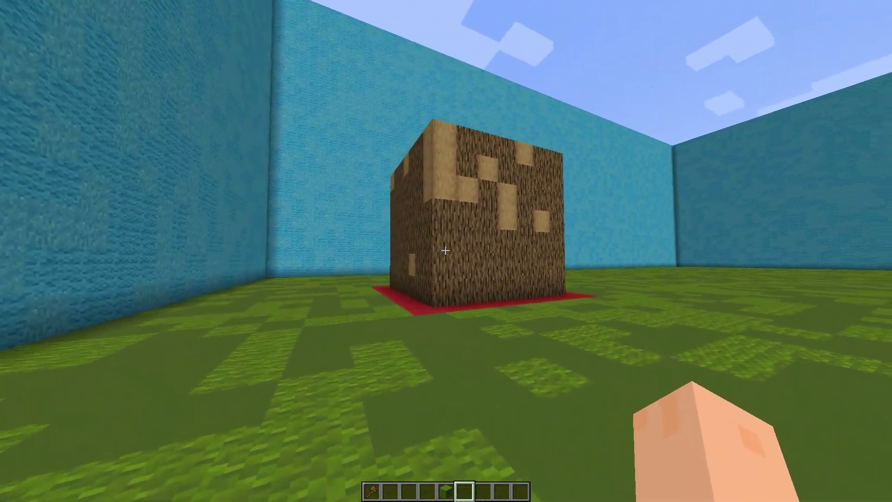
Set the silent flag of the wood mine to true.
type("t/m")
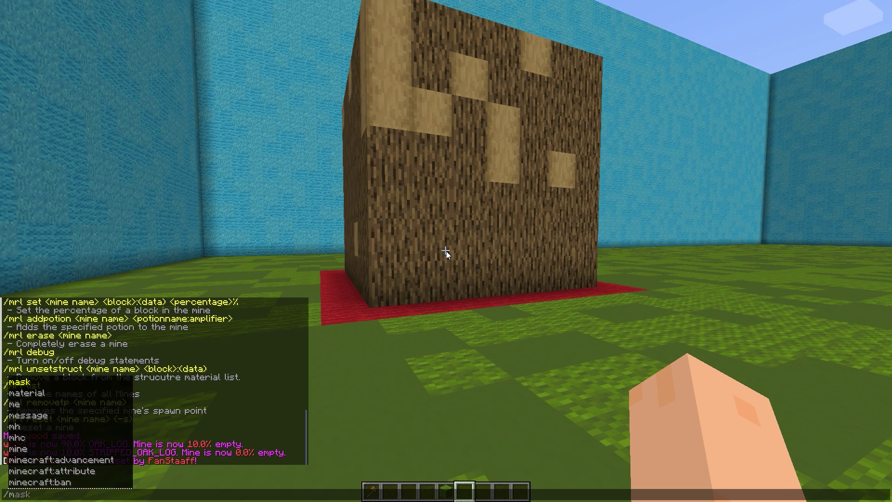
type("rl flag wuo")
scroll(197, 353, "up", 3)
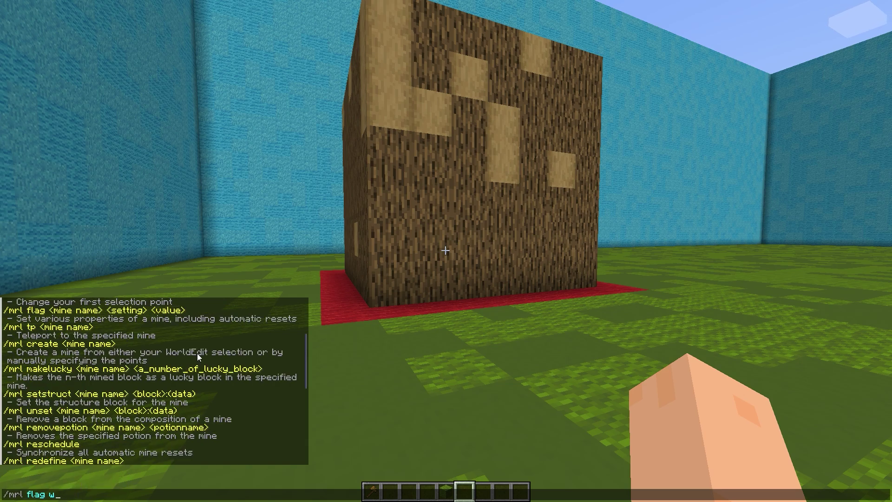
type("d silent true")
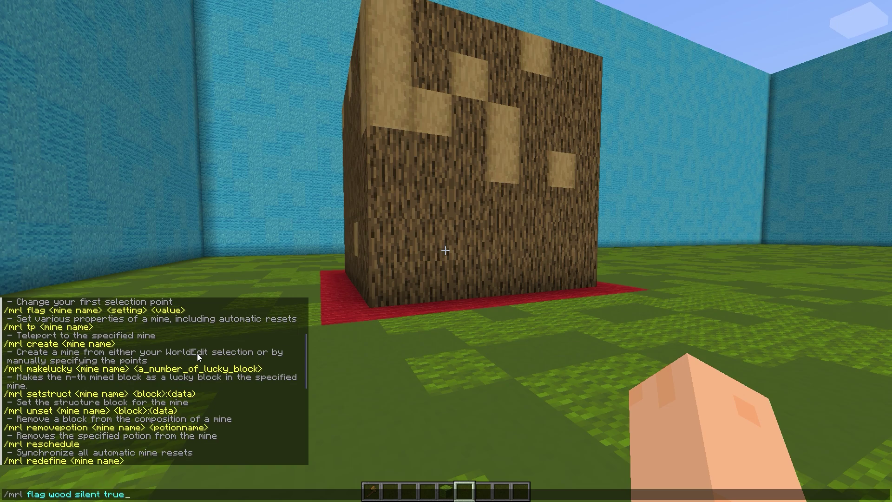
key("Return")
key("w")
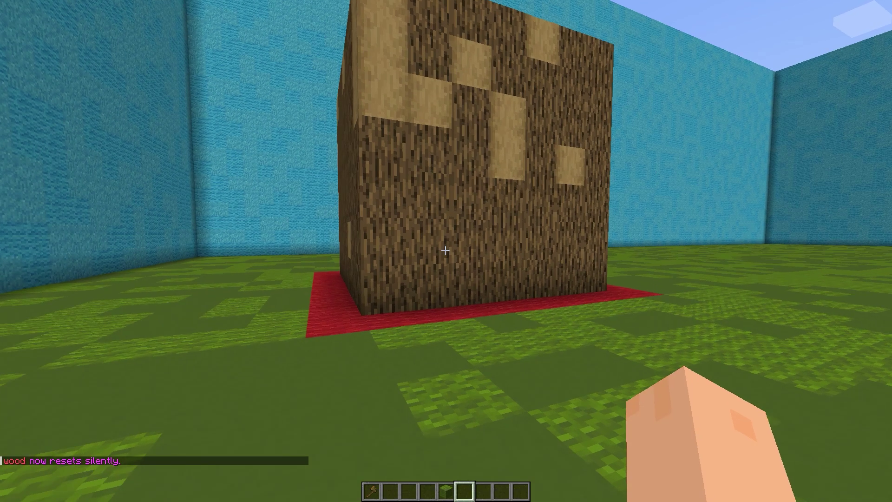
Set the wood mine's resetdelay flag to 1 minute.
key("t")
key("Up")
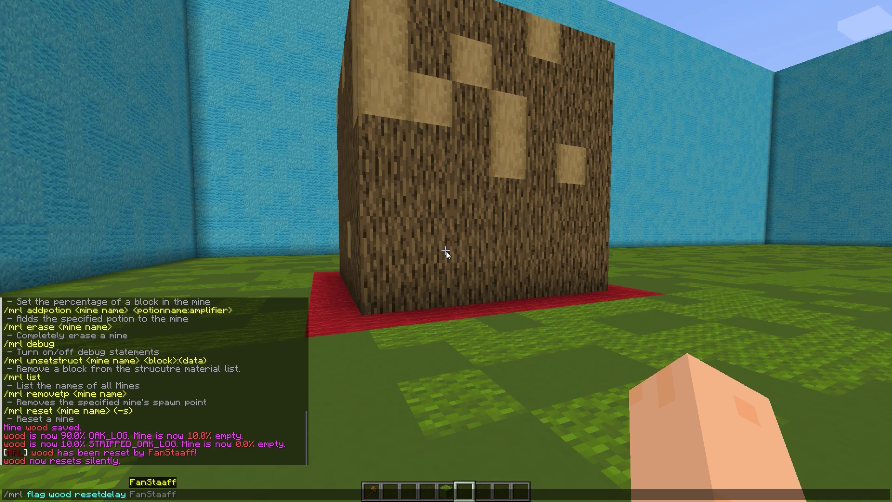
type("1")
key("Return")
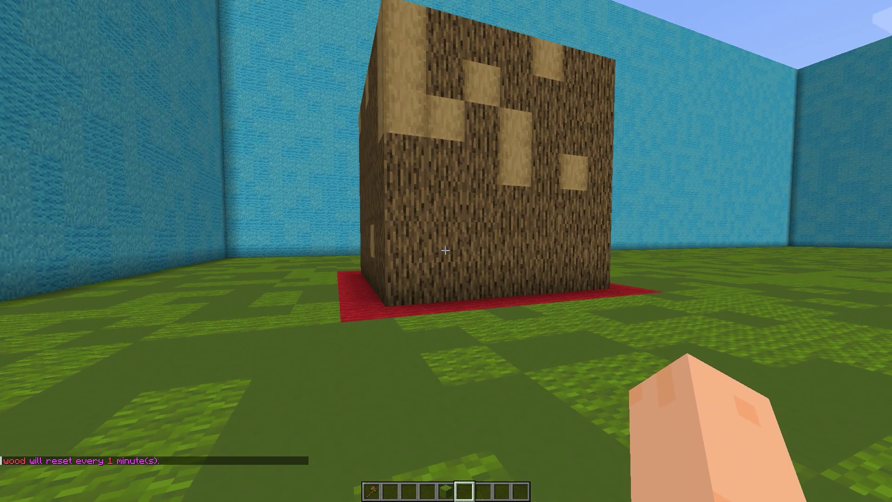
Set the wood mine's resetpercent flag to 1.
key("t")
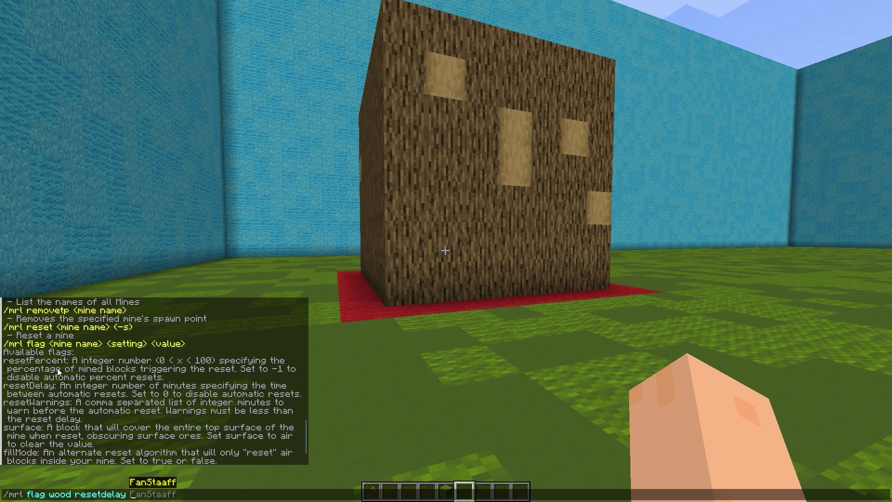
key("BackSpace")
key("BackSpace")
key("BackSpace")
key("BackSpace")
key("BackSpace")
key("BackSpace")
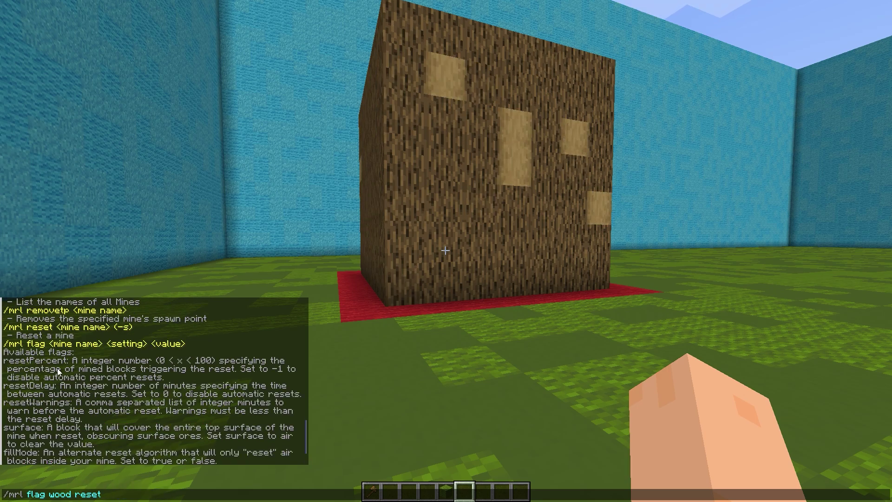
type("percent ")
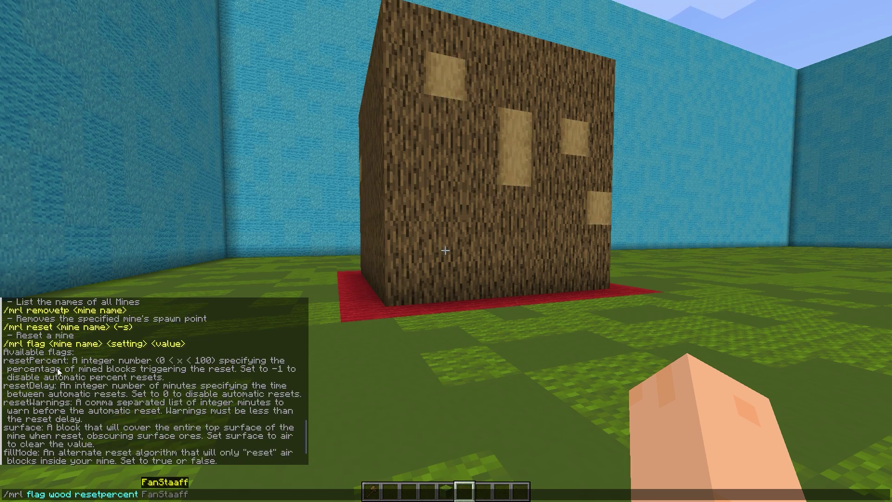
type("10")
key("Return")
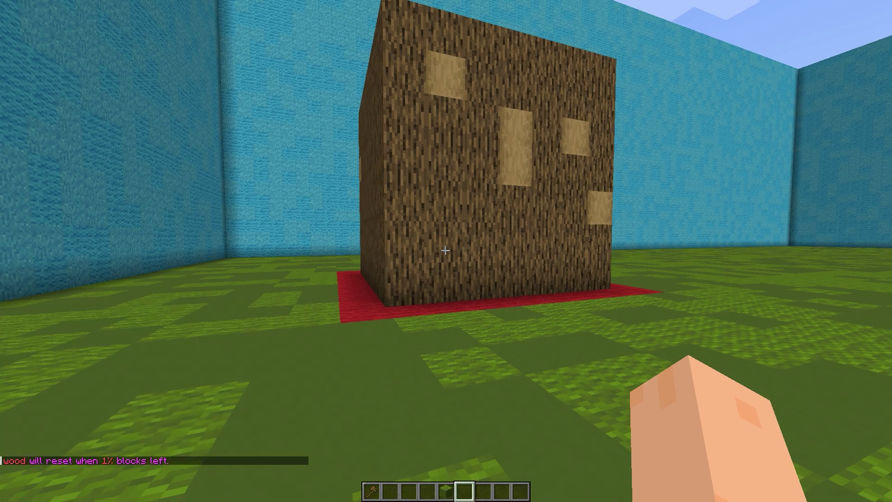
Set the wood mine's resetpercent flag to 10.
key("w")
key("t")
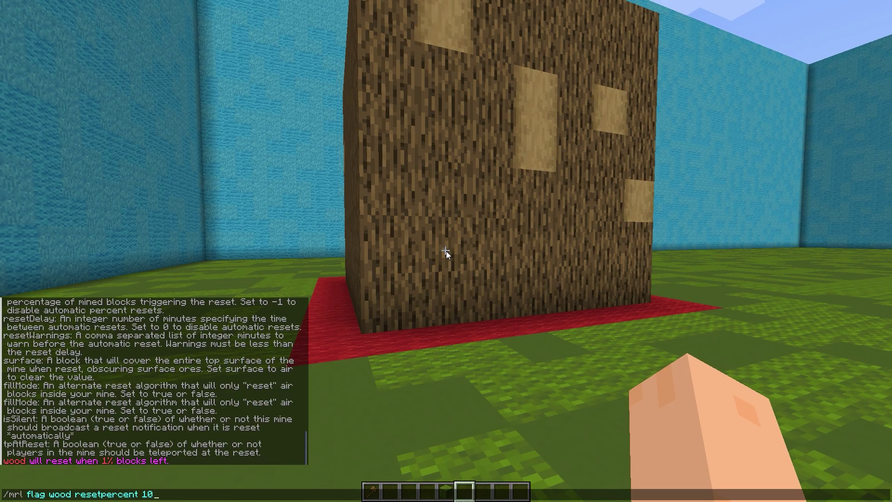
key("Return")
key("w")
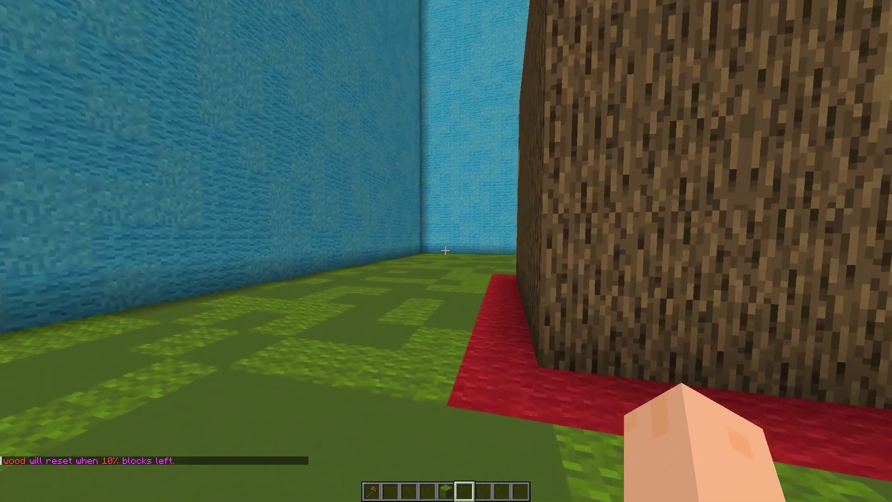
Remove the wood mine's bottom corner log and set the first selection position on the floor block beneath it at (-1, 85, -354).
key("w")
key("d")
key("s")
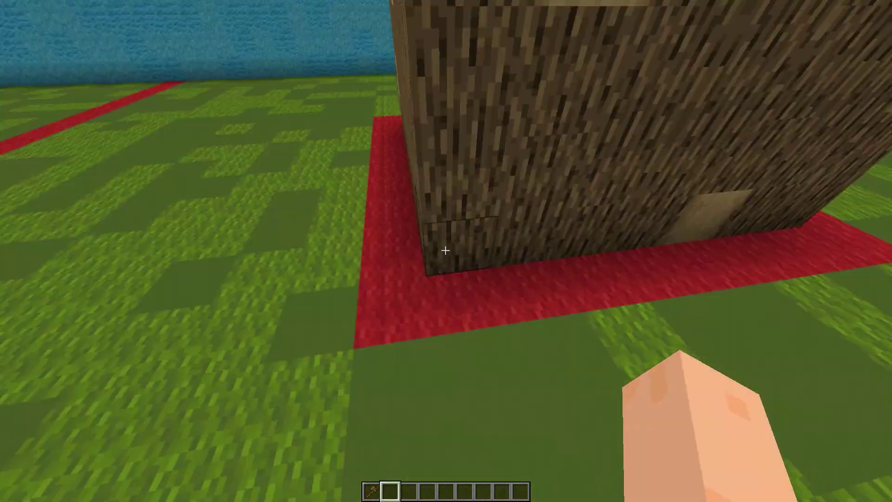
left_click(445, 251)
key("a")
scroll(446, 250, "up", 1)
left_click(445, 250)
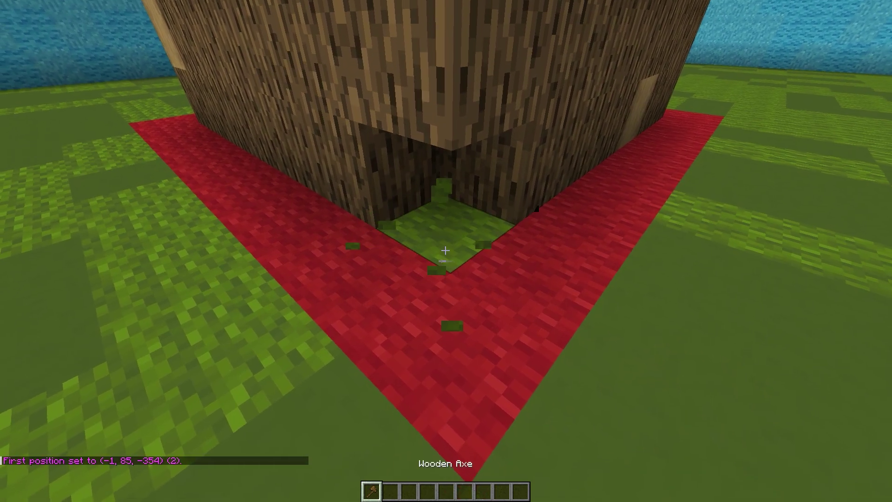
Fill the floor layer under the wood mine up to the opposite corner at (5, 85, -348) and put the corner oak log back.
key("2")
key("w")
key("w")
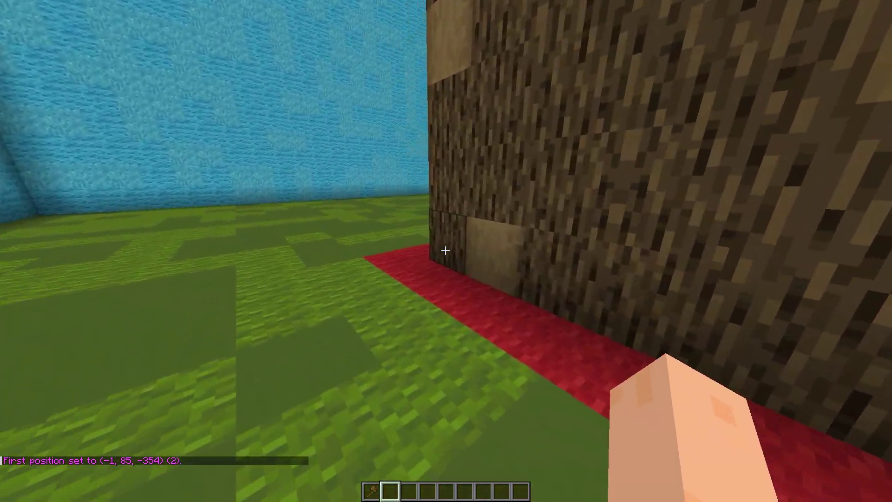
middle_click(445, 250)
left_click(445, 250)
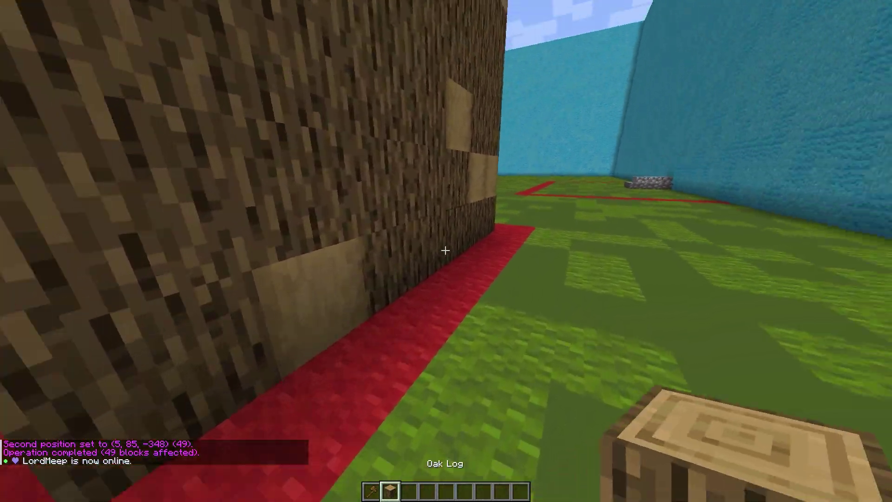
key("w")
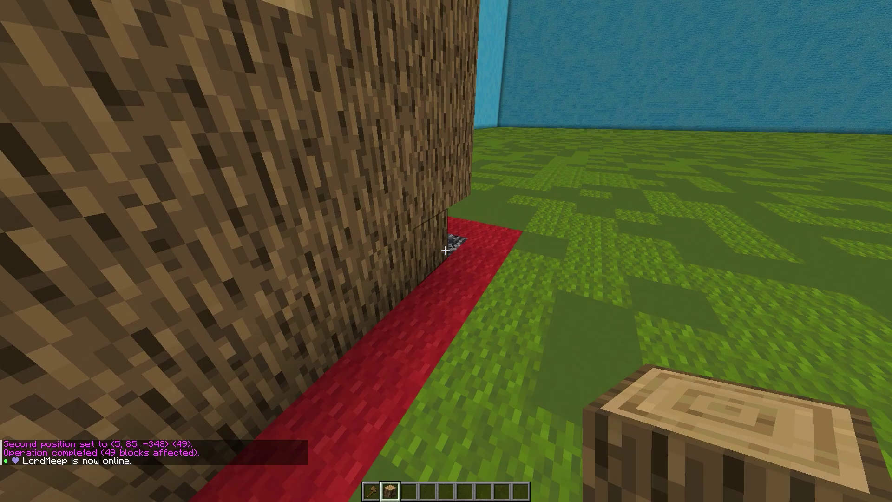
right_click(446, 250)
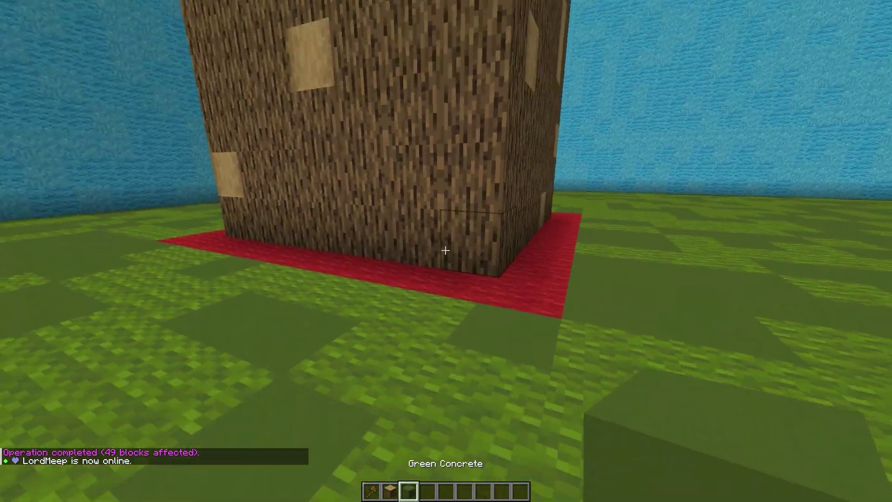
key("d")
key("s")
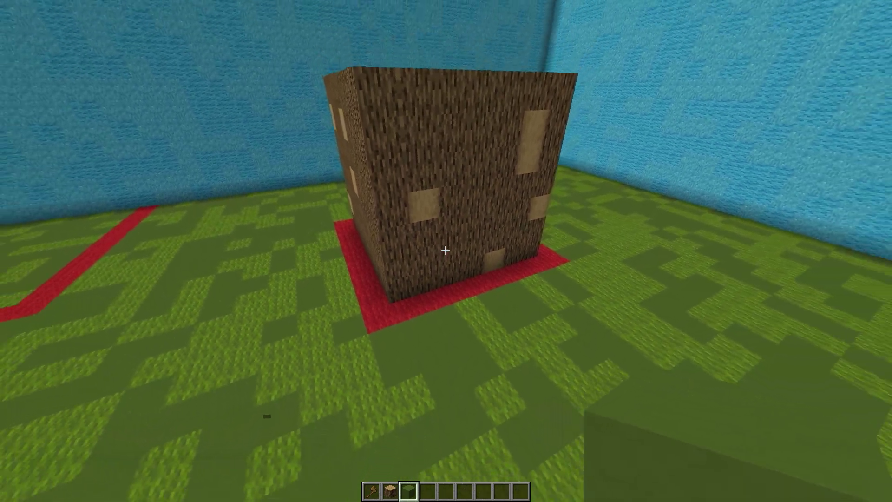
key("w")
scroll(445, 251, "up", 2)
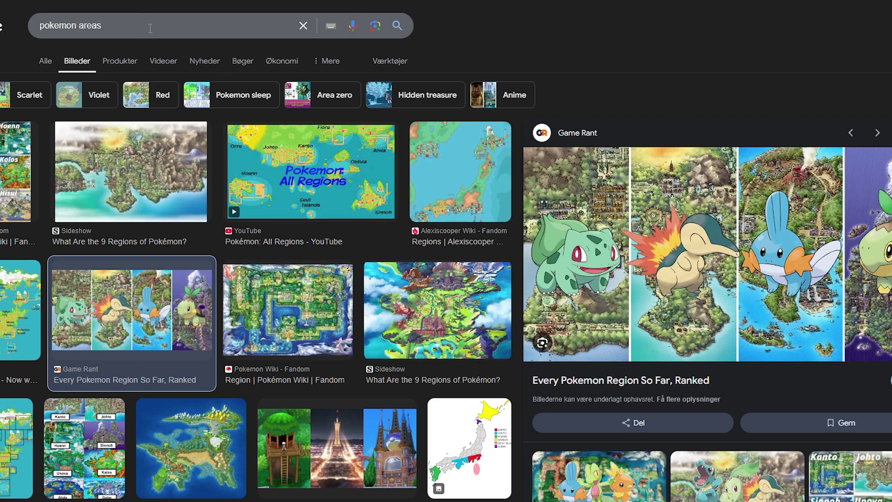
Switch to the browser, search Google Images for "pokemon types" and open the Fandom type chart image.
left_click_drag(77, 29, 82, 30)
type("types")
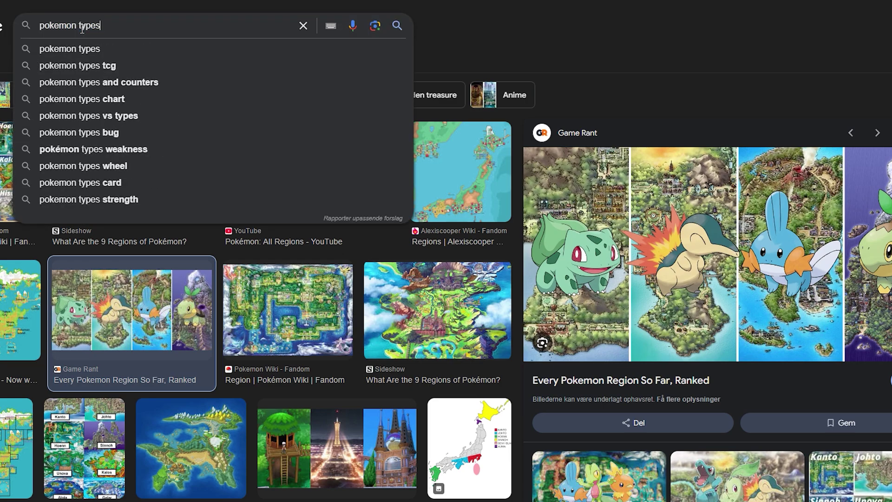
key("Return")
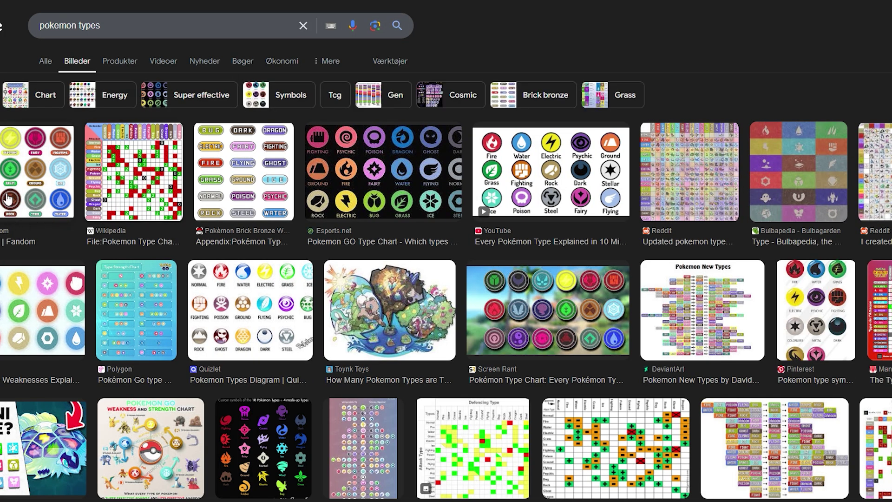
left_click(8, 200)
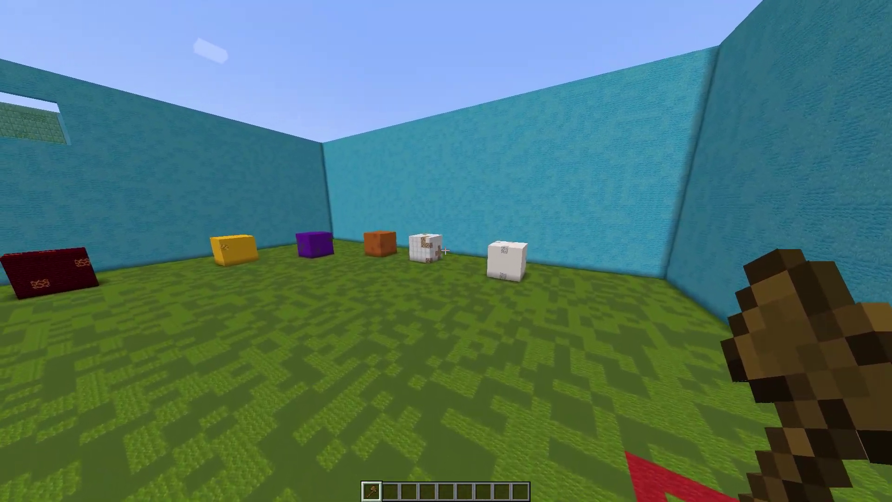
Inspect the coloured mines around the box, the opening in the wall and the wood mine.
key("2")
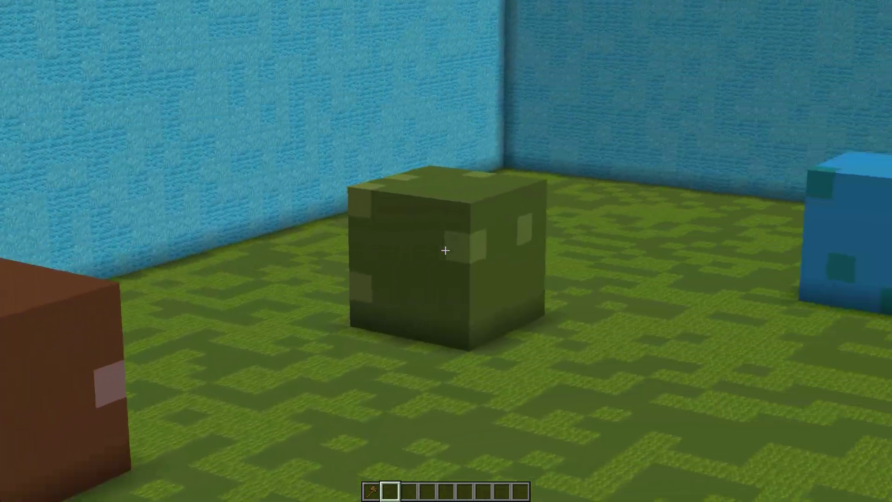
key("c")
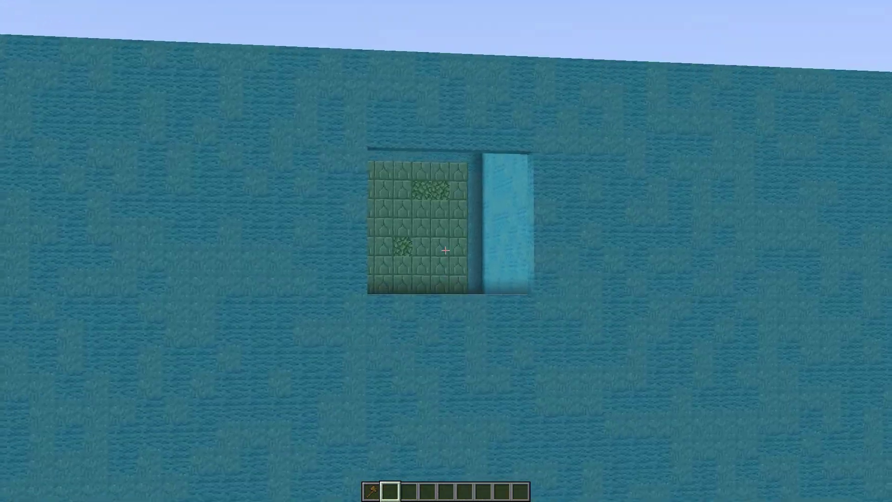
key("w")
key("space")
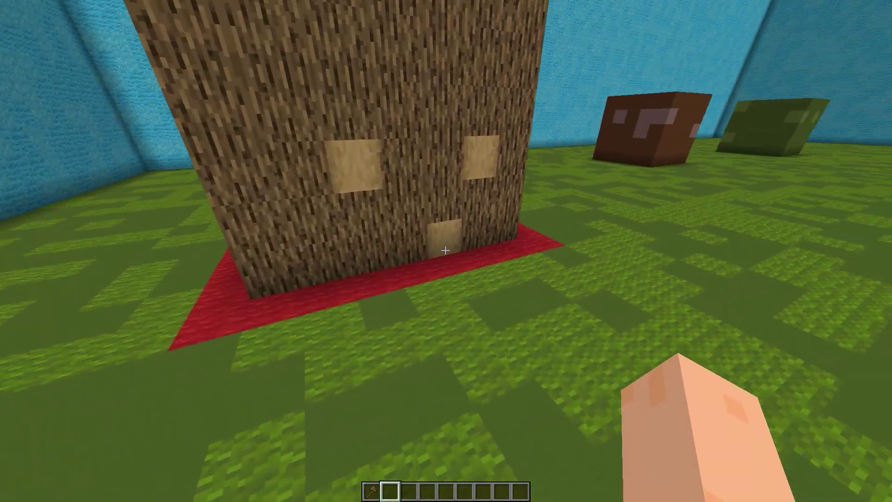
key("s")
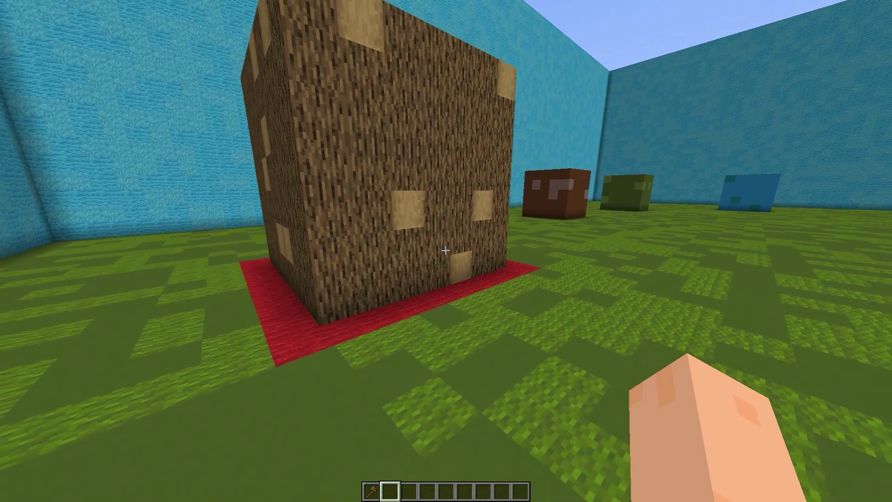
key("s")
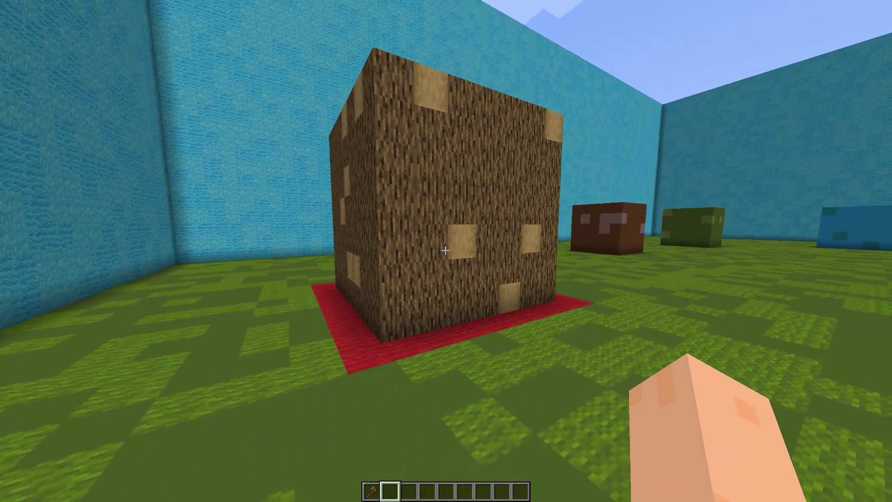
key("s")
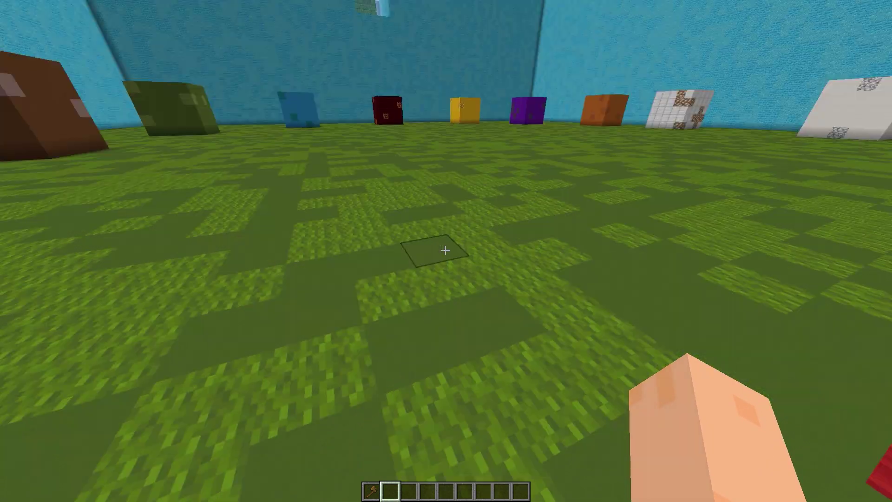
Query the region information for the current location with /rg info.
key("t")
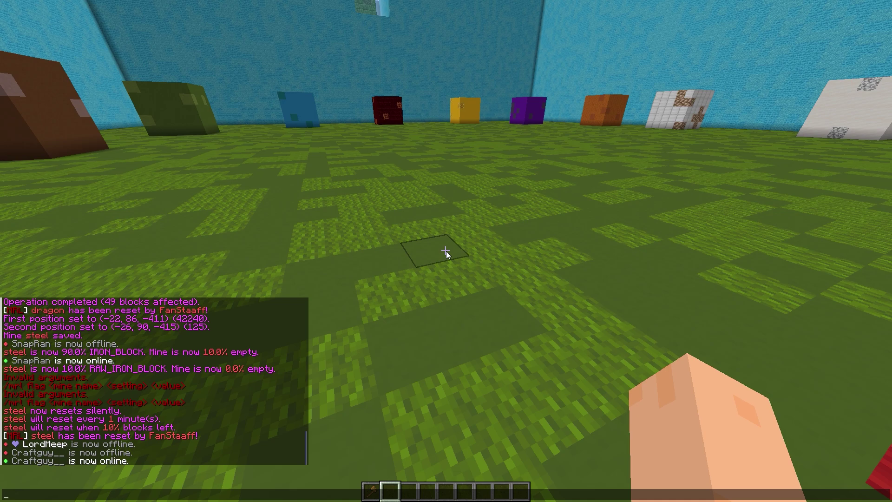
type("/rg info")
key("Return")
key("t")
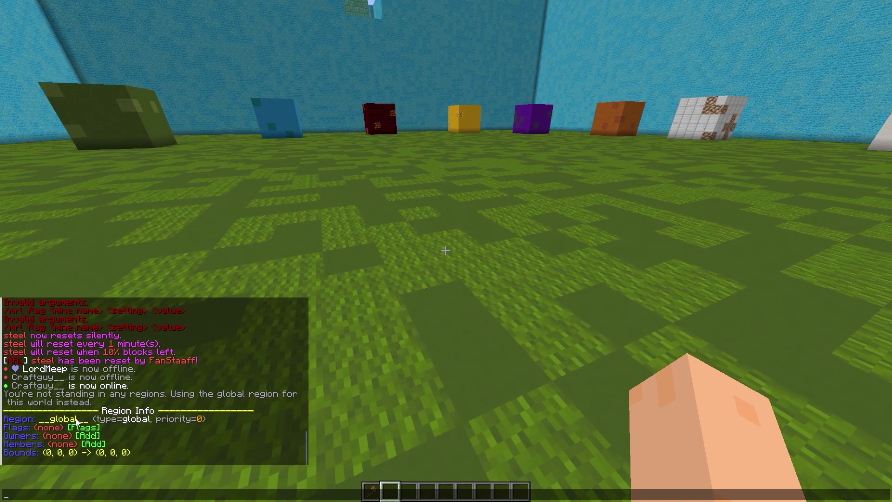
key("Escape")
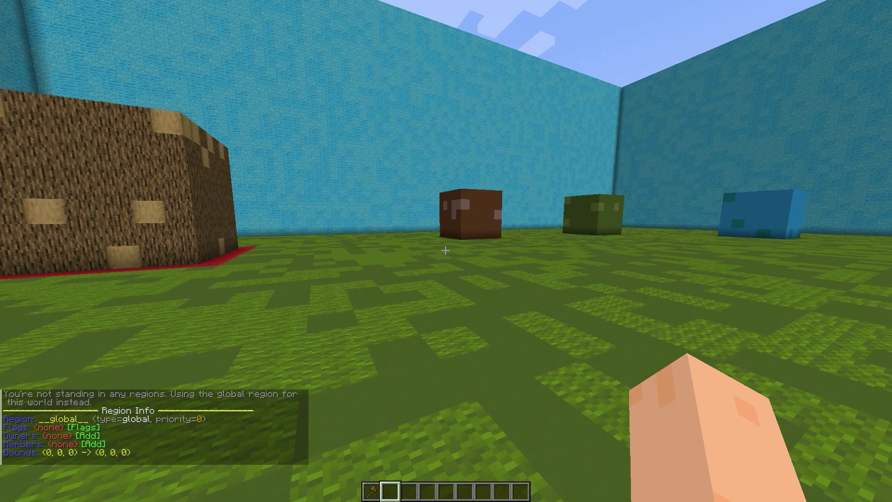
Set the block-place flag of the __global__ region to deny.
type("/rg")
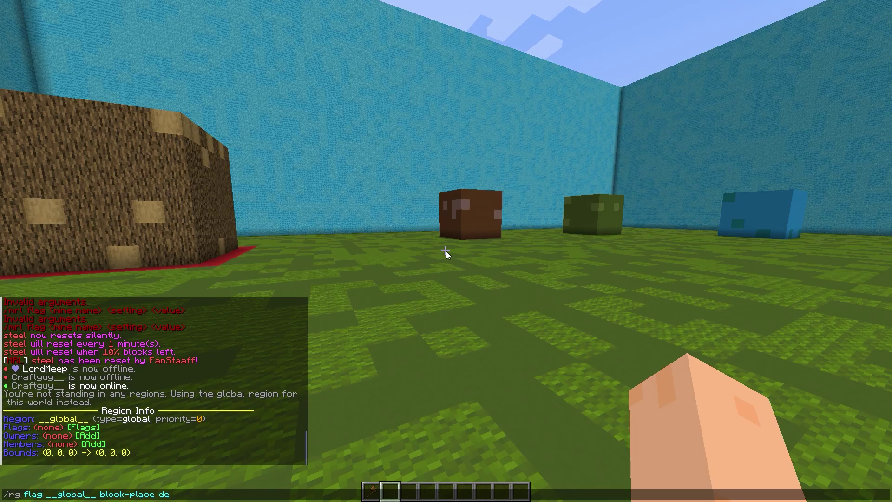
type("y")
key("Return")
Set the block-break flag of the __global__ region to deny.
key("w")
key("t")
key("Up")
key("Left")
key("Left")
key("Left")
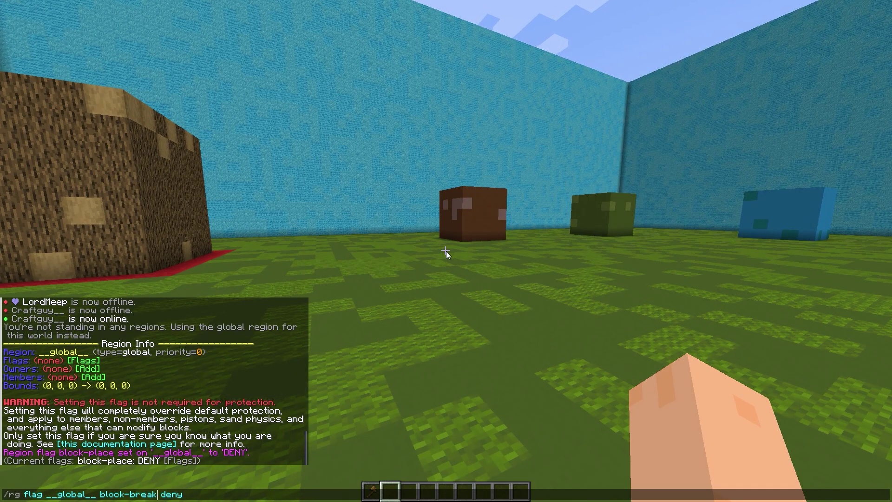
key("Return")
Set the pvp flag of the __global__ region to allow.
key("t")
key("Up")
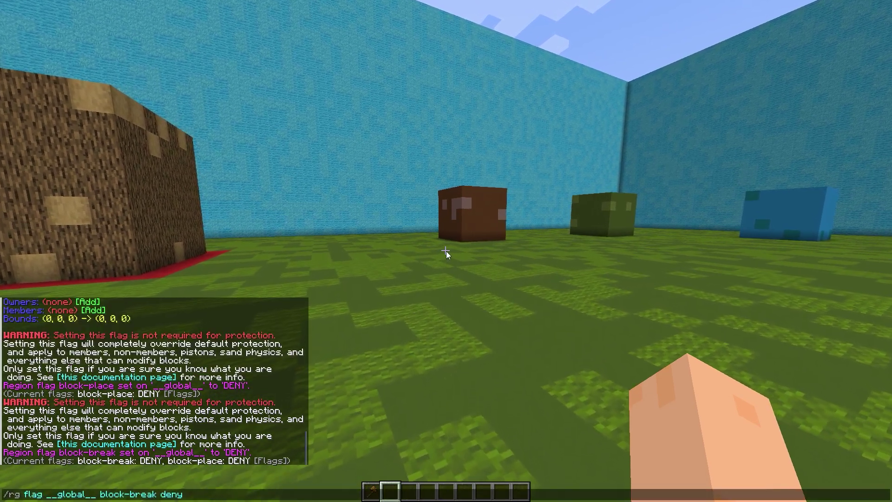
key("BackSpace")
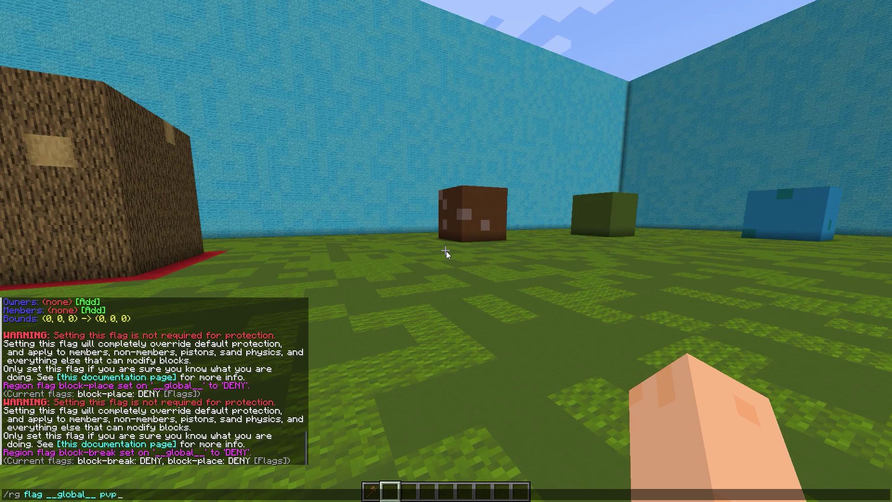
type("pvp allow")
key("Return")
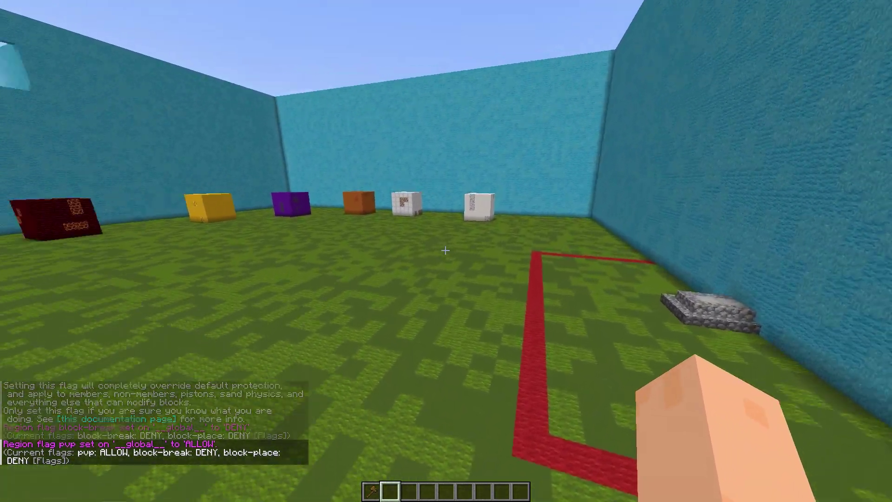
Select the wood mine from (5, 86, -354) to (-1, 92, -348) and define it as a region named wood.
key("1")
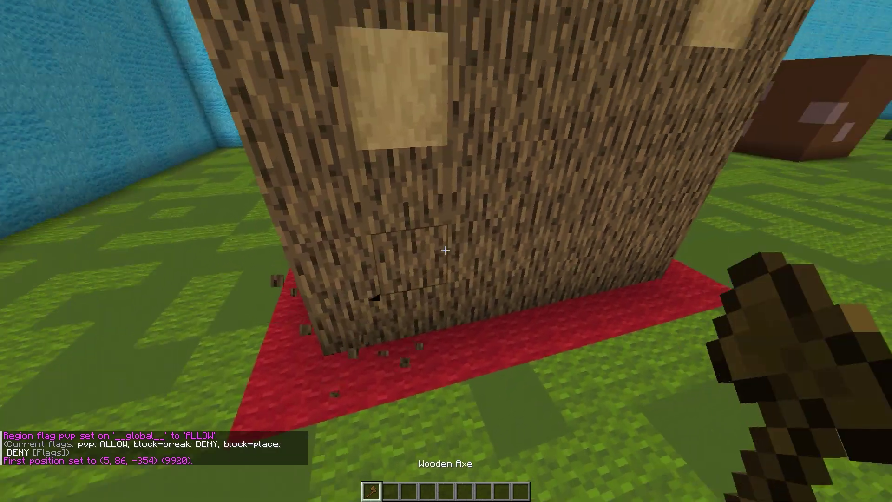
key("slash")
type("/")
key("BackSpace")
type("rg FanStaaff")
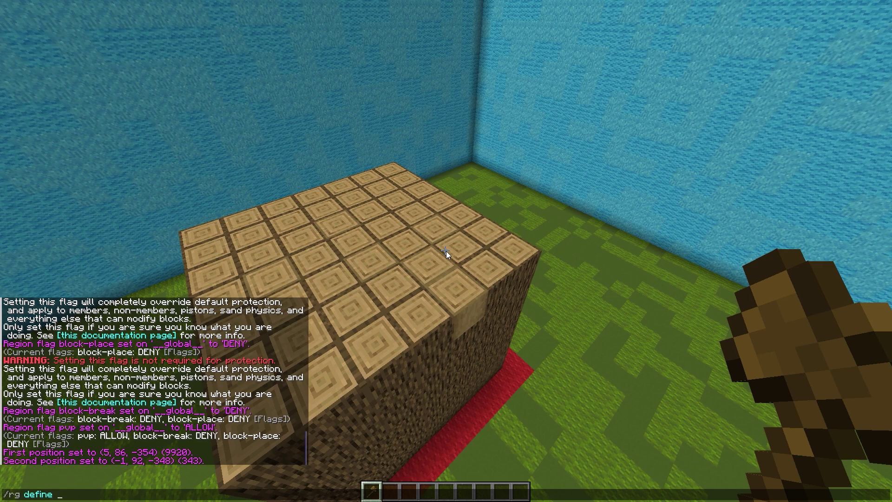
type("d")
key("Return")
Set the block-break flag of the wood region.
key("slash")
type("rg")
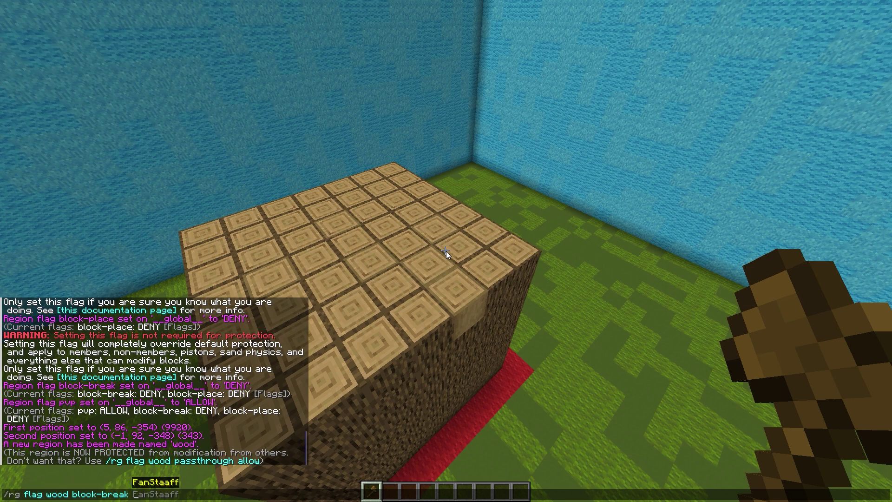
key("Return")
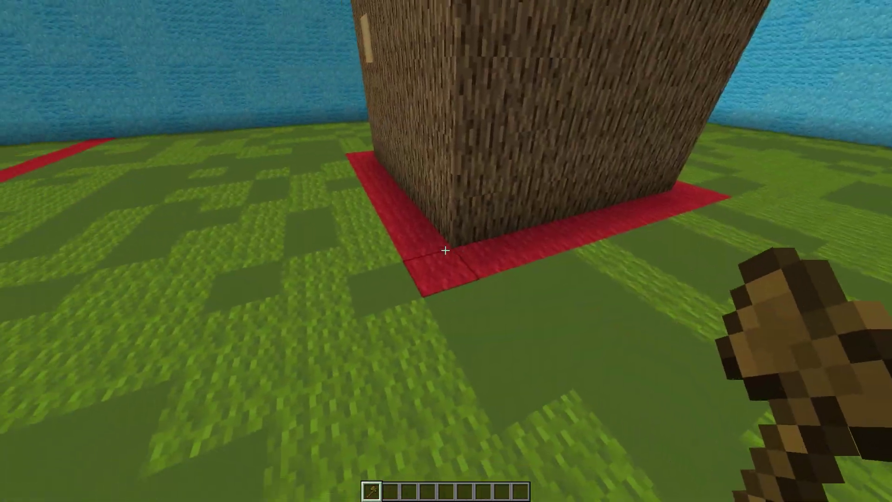
Select the area around the wood mine including its red border, from (-2, 86, -355) to (6, 92, -347).
key("2")
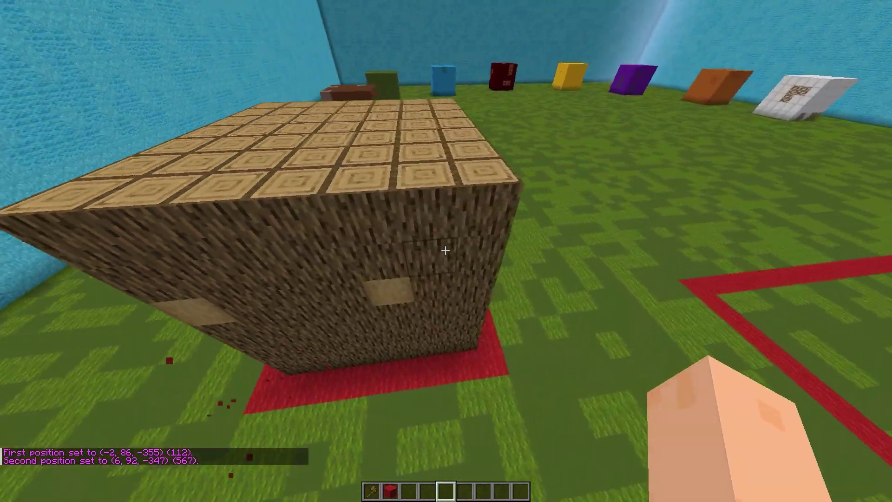
key("shift")
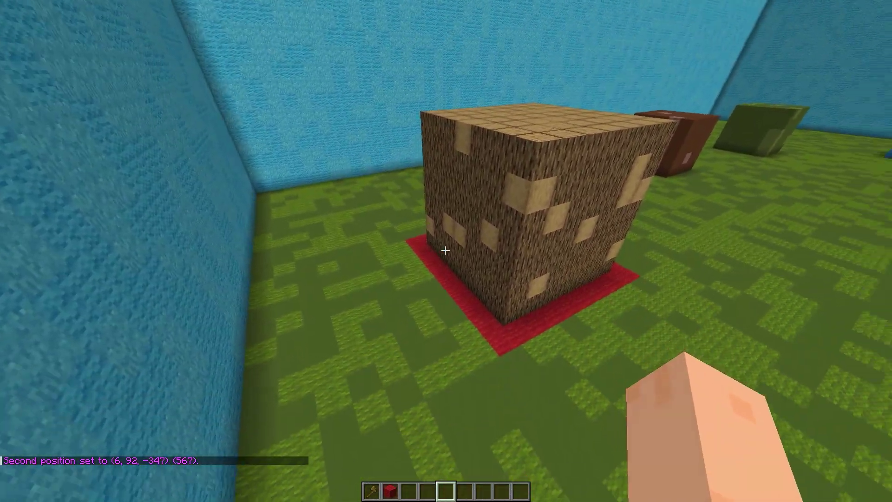
key("w")
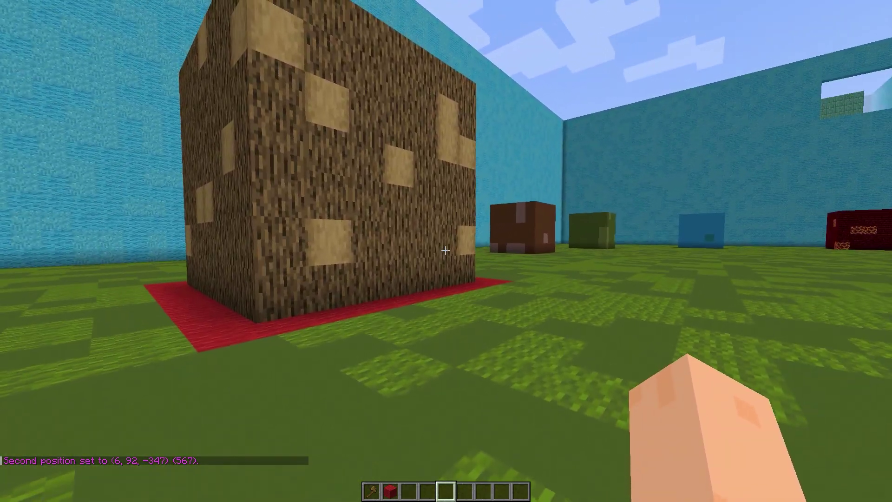
key("space")
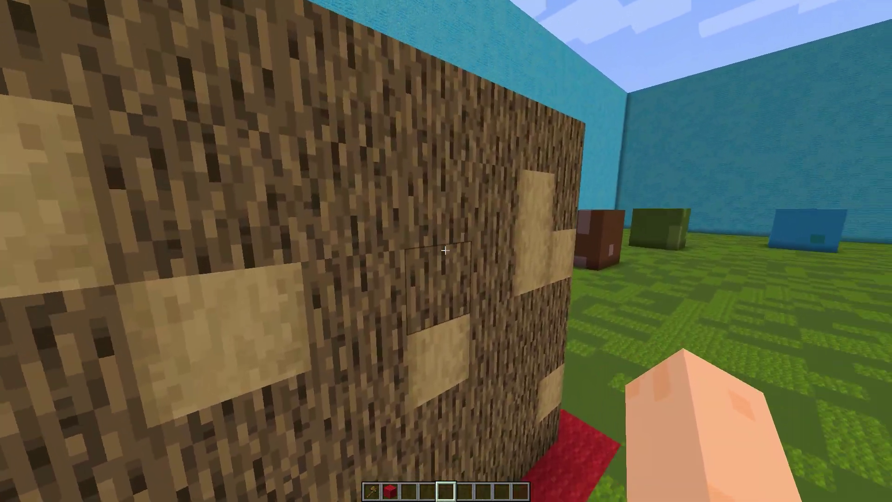
Expand the selection around the wood mine vertically to the full world height.
key("w")
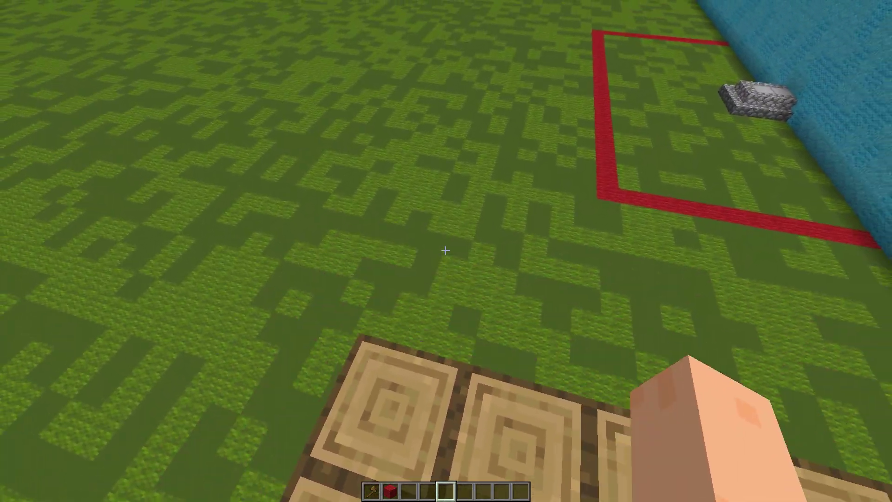
key("shift")
key("w")
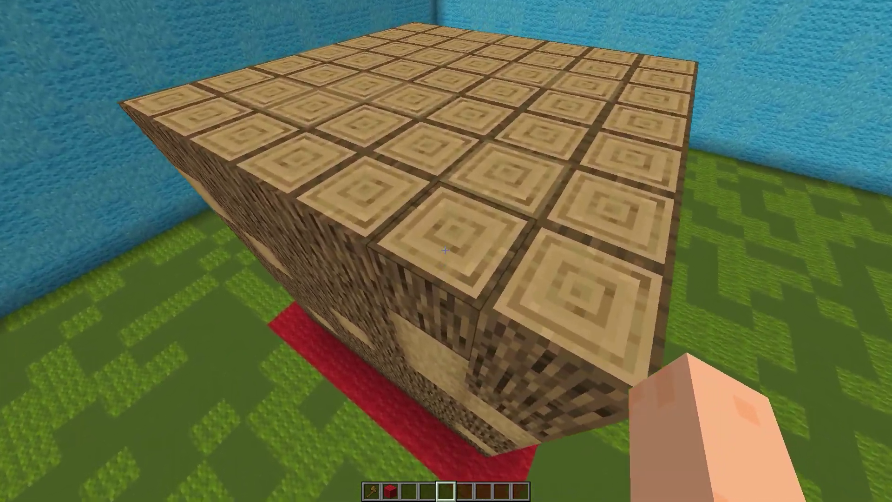
key("shift")
key("s")
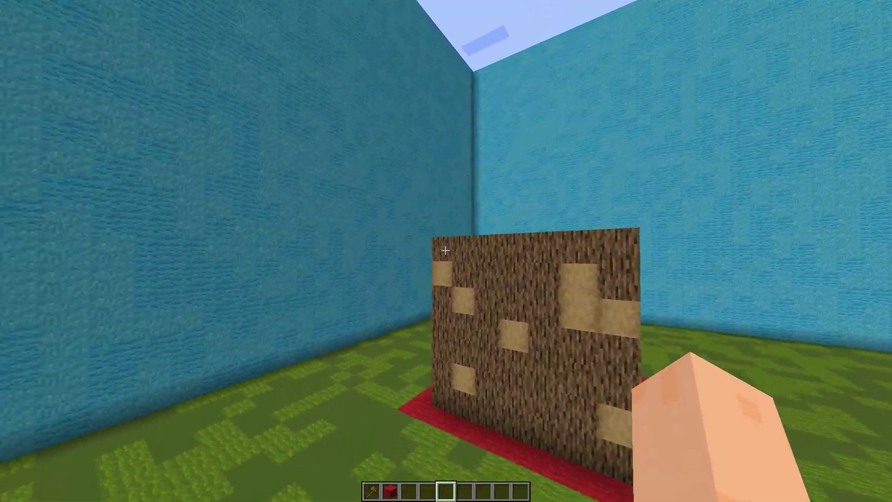
key("w")
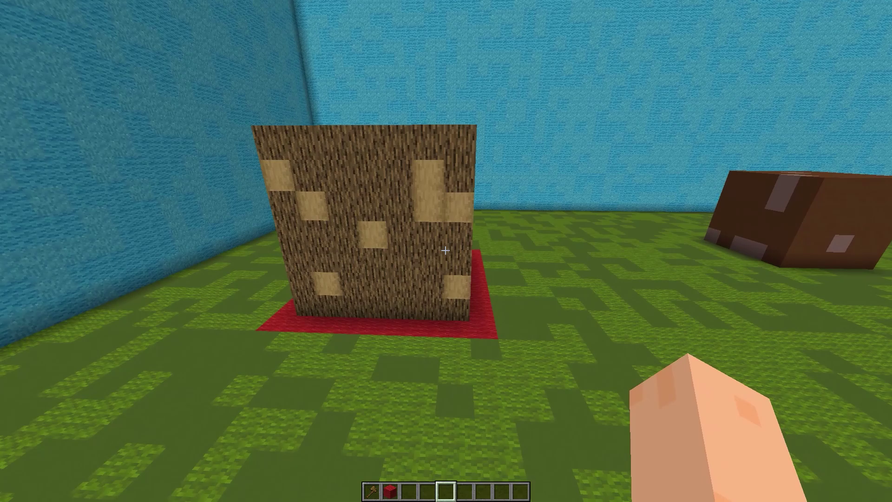
key("t")
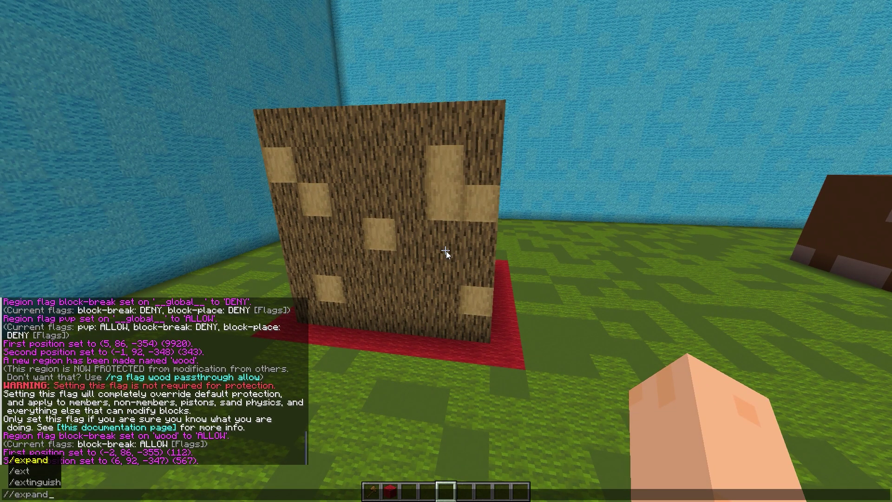
key("w")
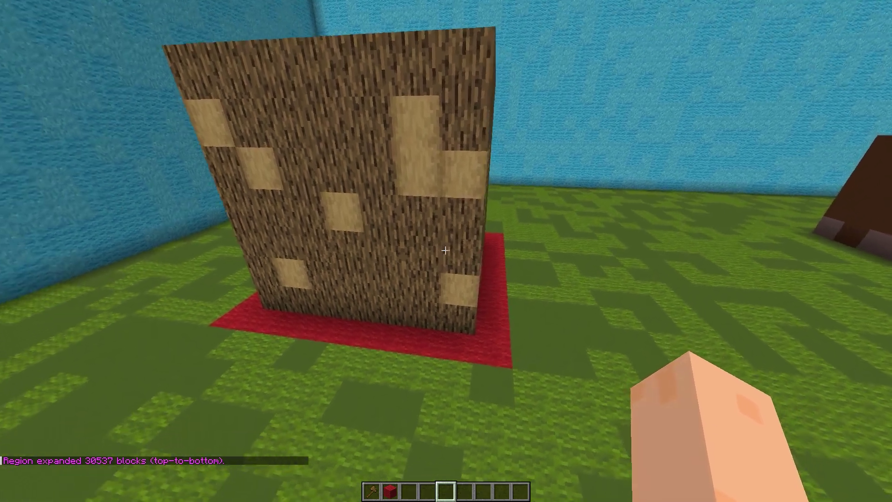
Define the expanded selection around the wood mine as a region named woodpvp.
key("d")
key("d")
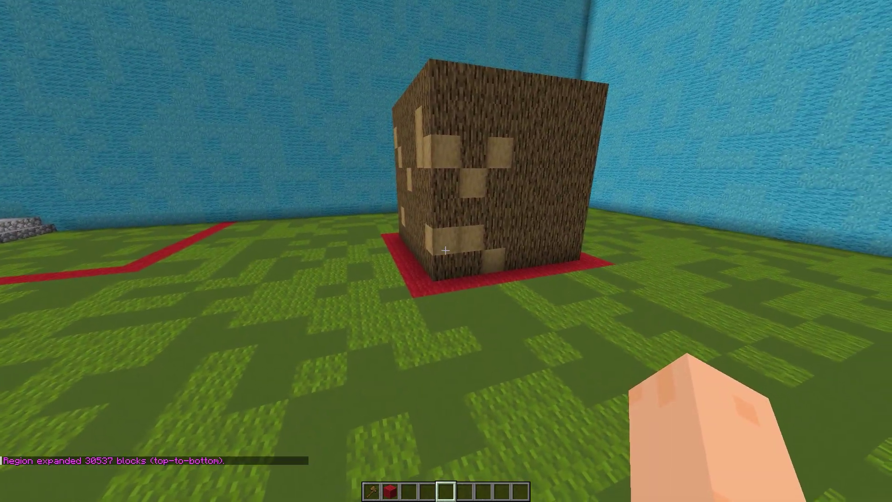
key("w")
key("d")
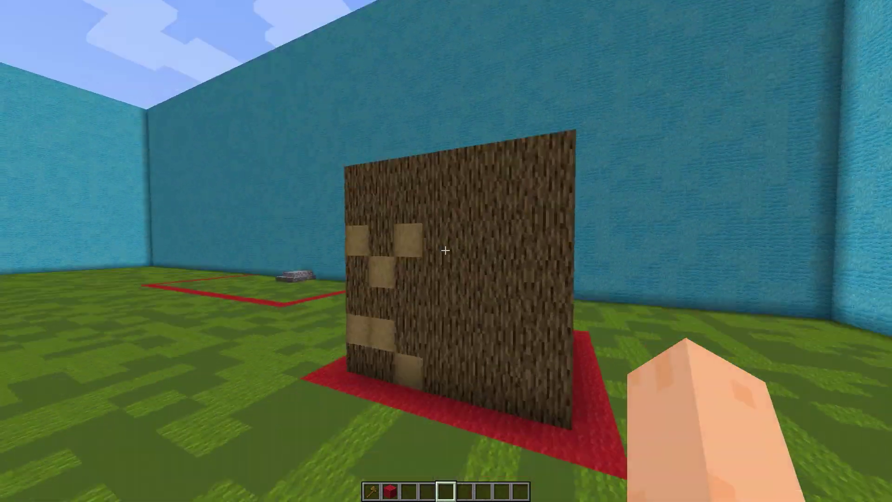
key("w")
key("d")
key("slash")
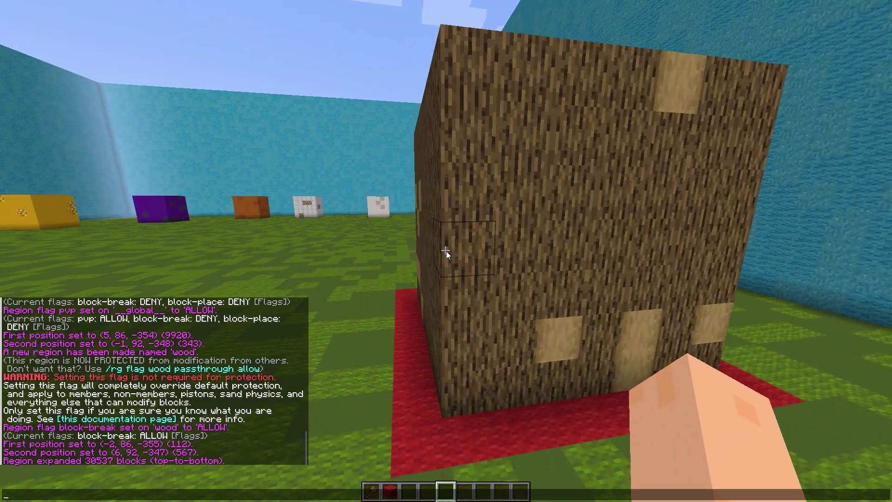
type("rg define woodpvp")
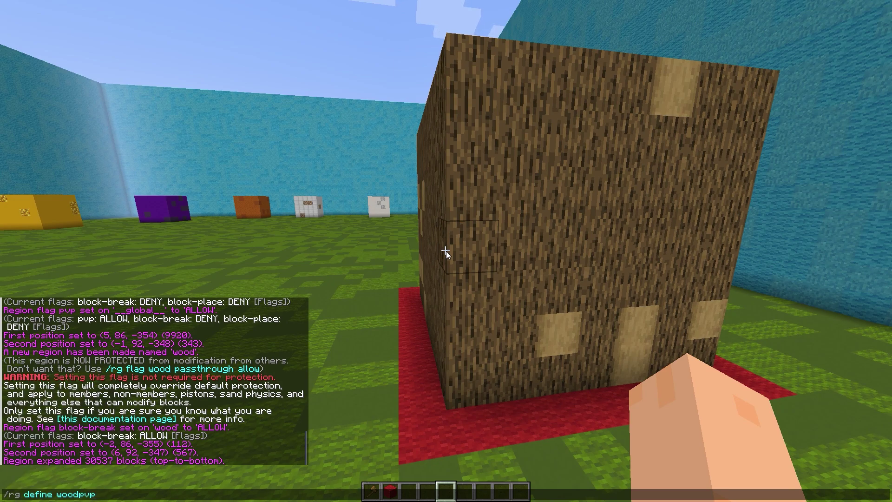
key("Return")
Set the pvp flag of the woodpvp region to allow.
key("slash")
type("/")
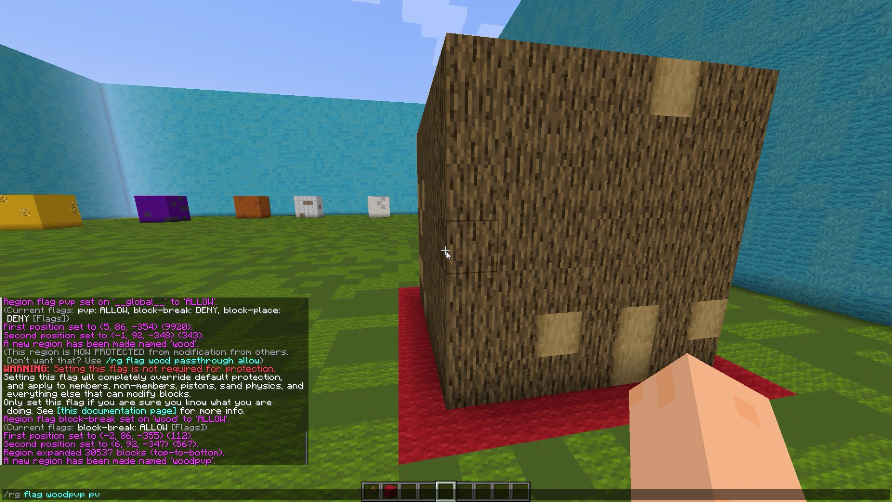
type("ow")
key("Return")
Break the corner block of the wood mine's red wool border and place it again.
key("2")
key("s")
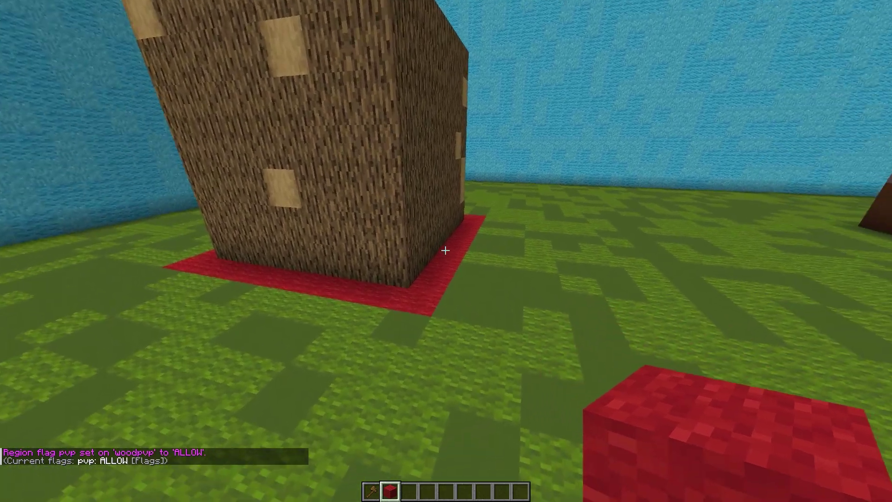
key("d")
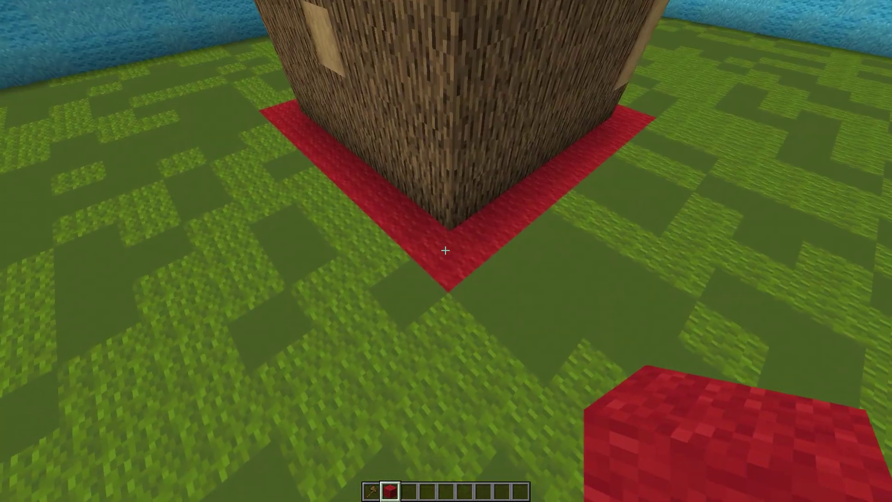
key("s")
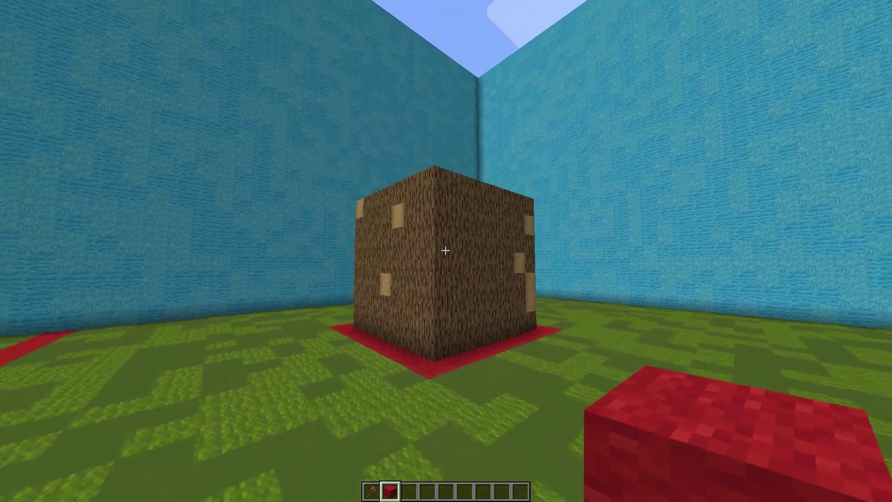
key("w")
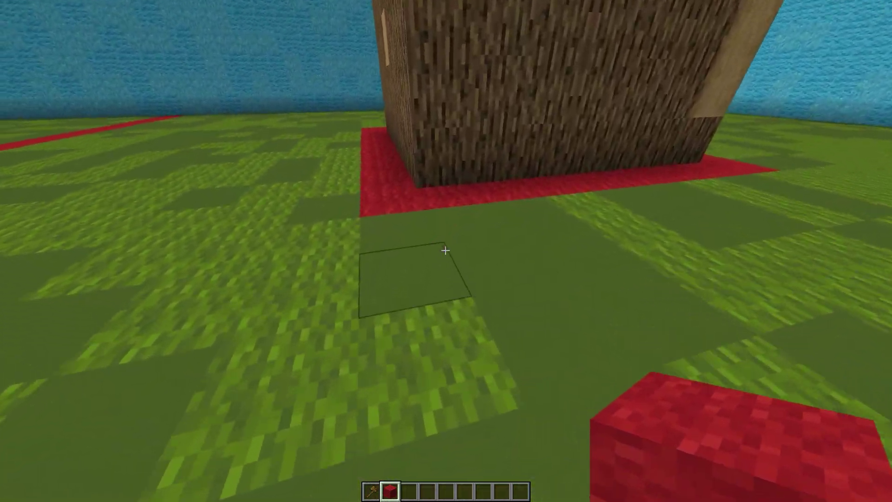
left_click(445, 250)
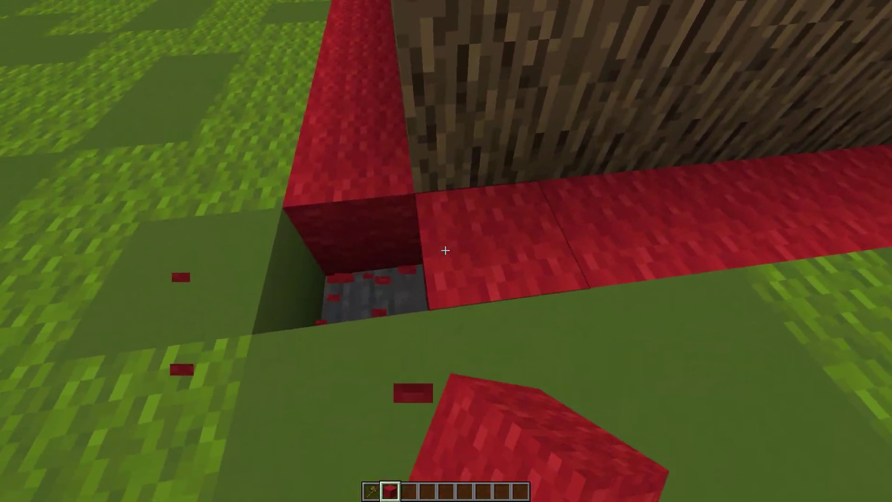
right_click(445, 251)
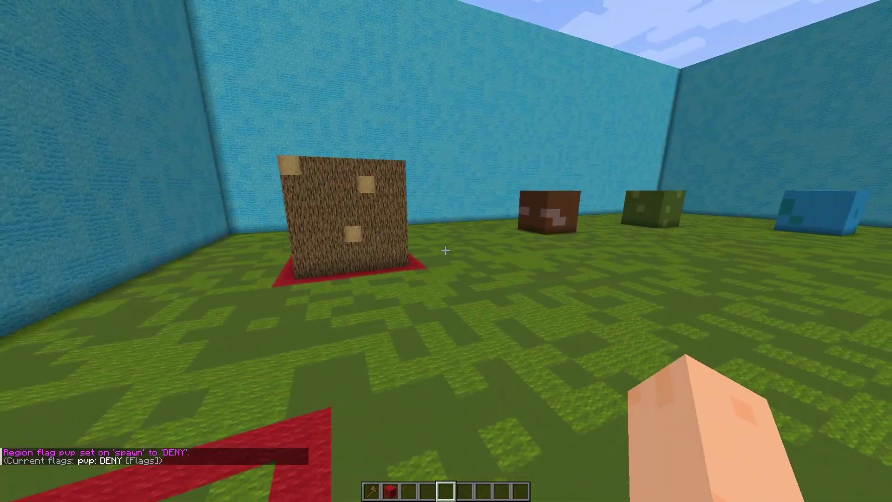
Set the pvp flag of the woodpvp region to deny.
key("w")
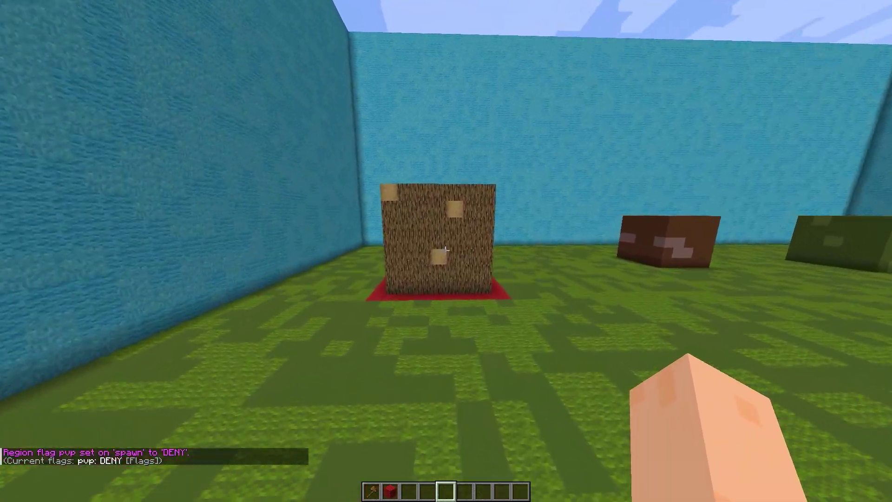
key("t")
key("Up")
key("Up")
key("Up")
key("Up")
key("Up")
key("Up")
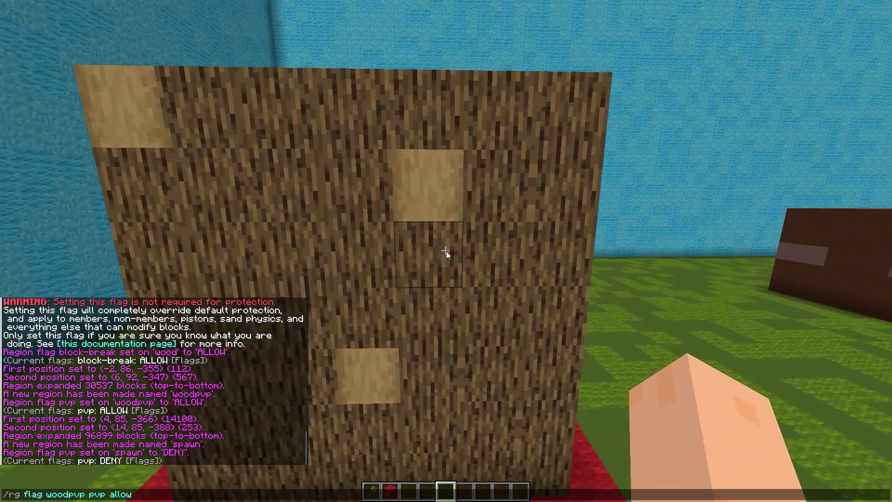
key("BackSpace")
key("BackSpace")
key("BackSpace")
key("BackSpace")
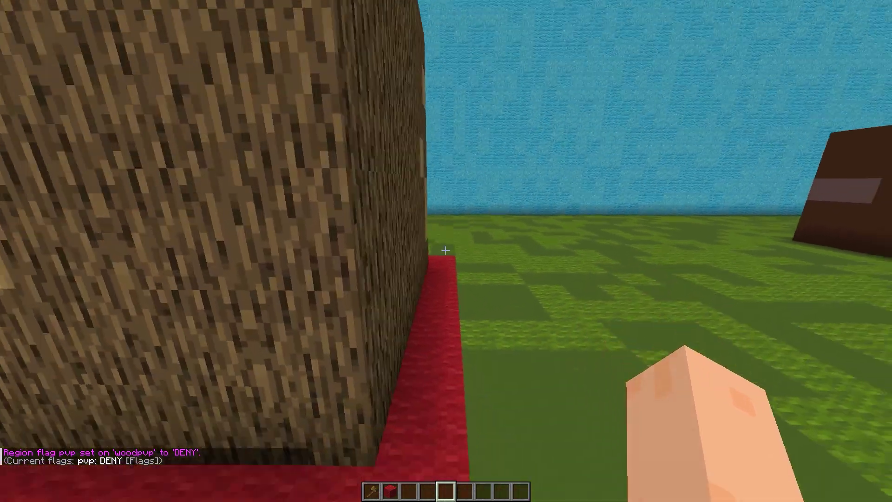
Clear the wooden axe and the red wool block out of the hotbar.
key("e")
left_click(392, 303)
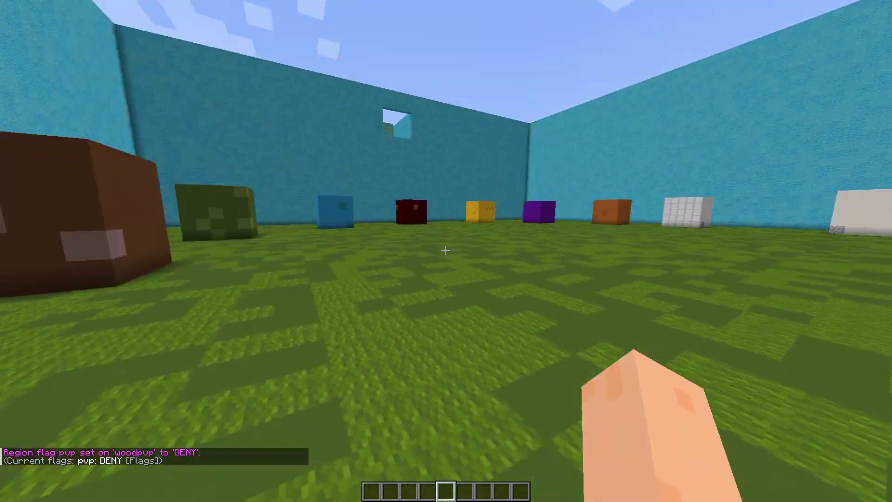
key("w")
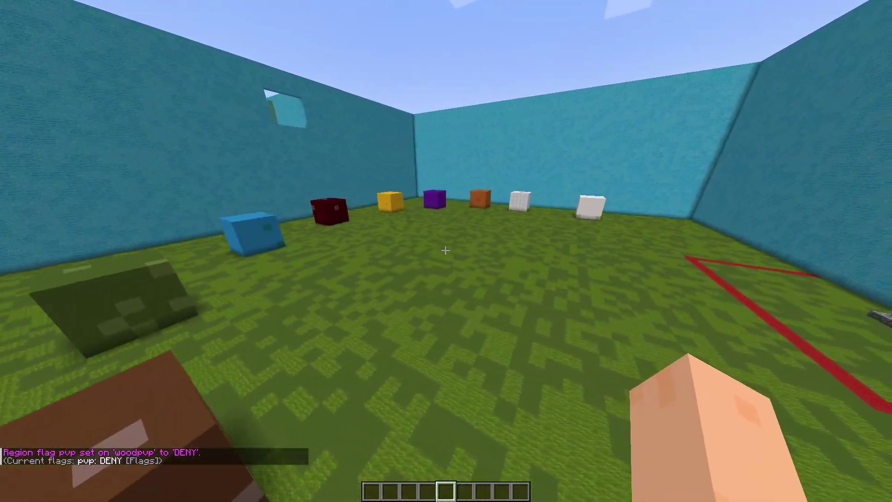
key("e")
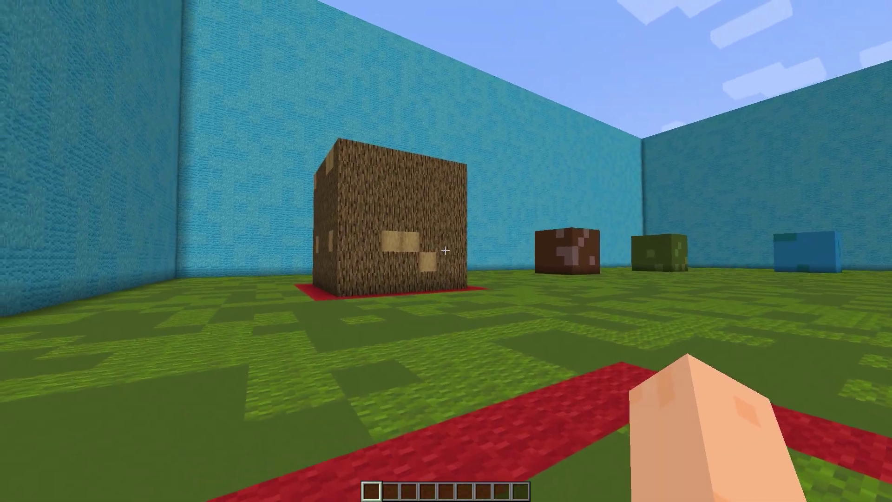
Create an admin shopkeeper villager next to the corner of the wood mine's red border.
key("w")
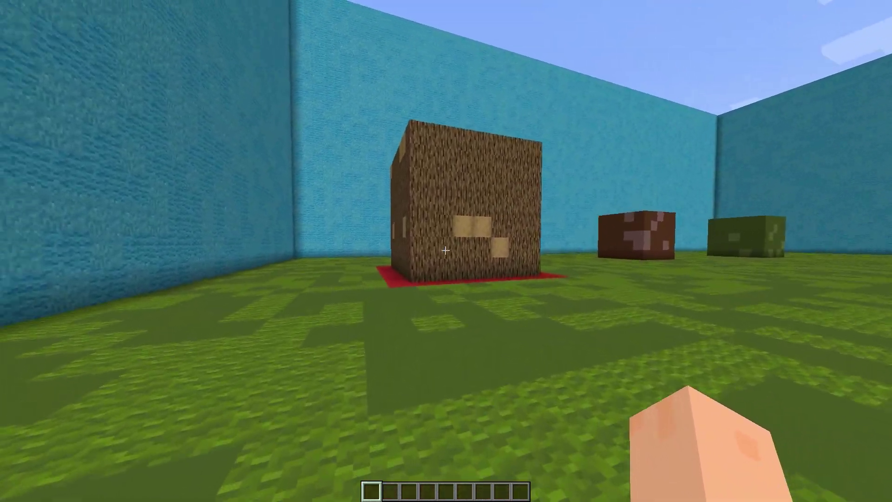
key("w")
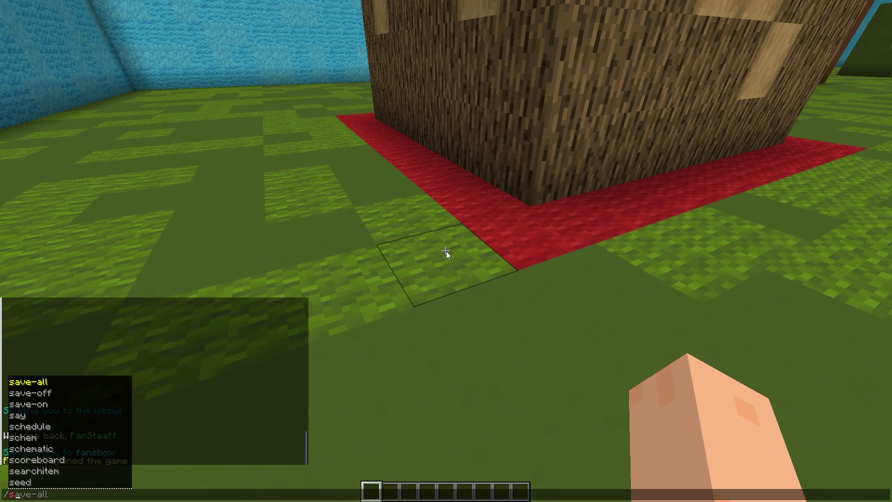
key("Return")
key("s")
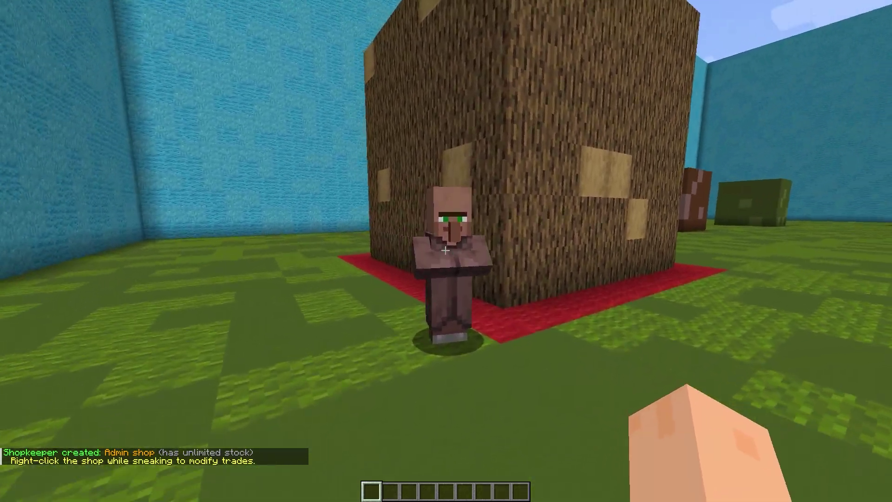
Interact with the new shopkeeper to check its trades and its shop editor.
key("w")
right_click(445, 251)
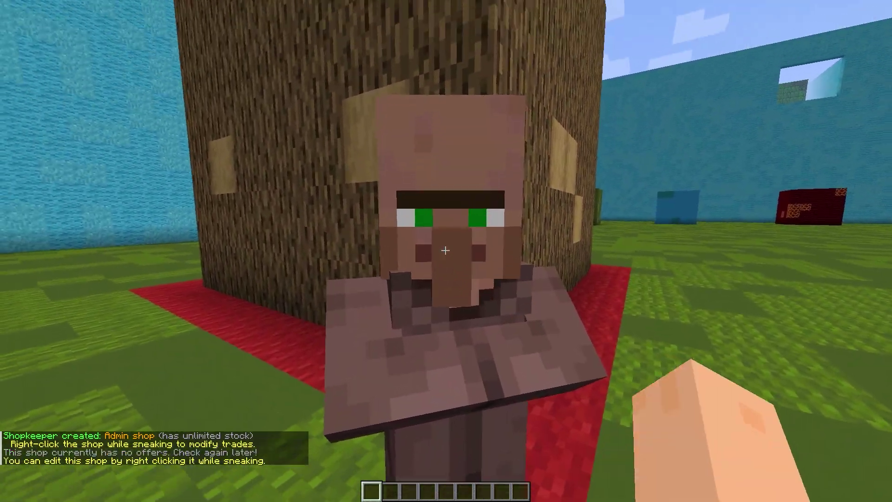
right_click(446, 251)
right_click(445, 250)
right_click(445, 250)
right_click(446, 251, "shift")
key("Escape")
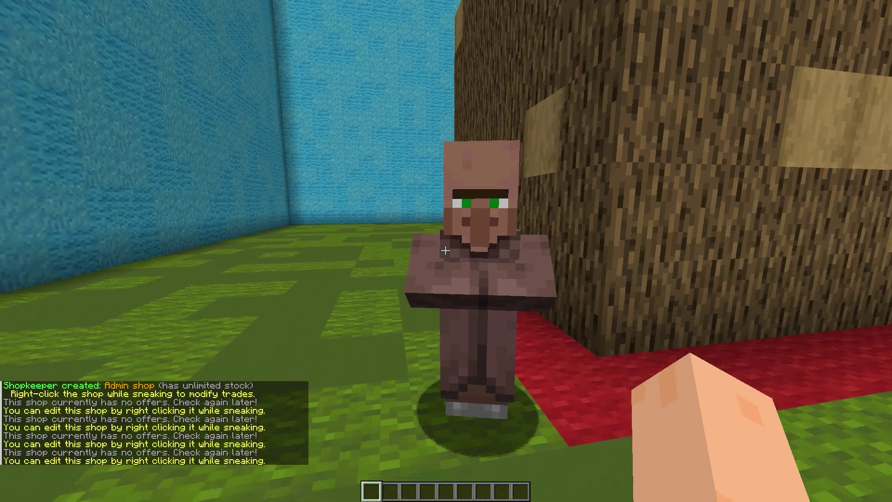
Create a second admin shopkeeper beside the first one along the wood mine's red border.
key("d")
key("w")
key("s")
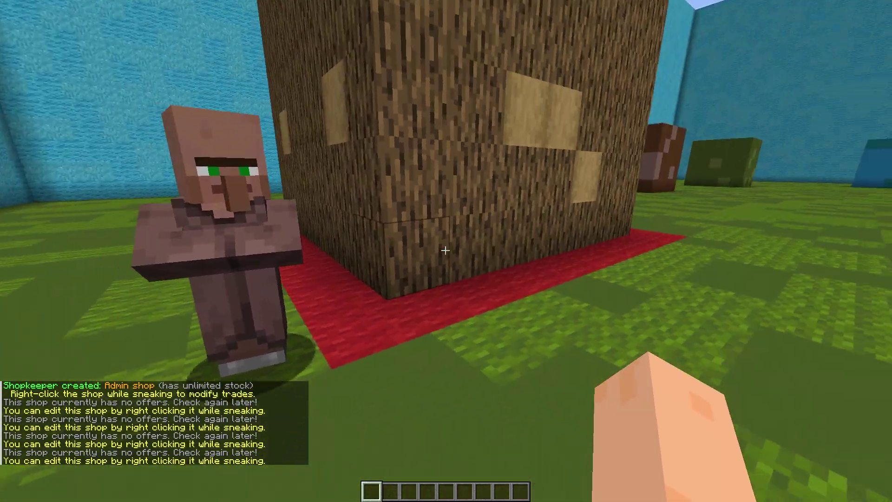
key("a")
key("w")
type("t")
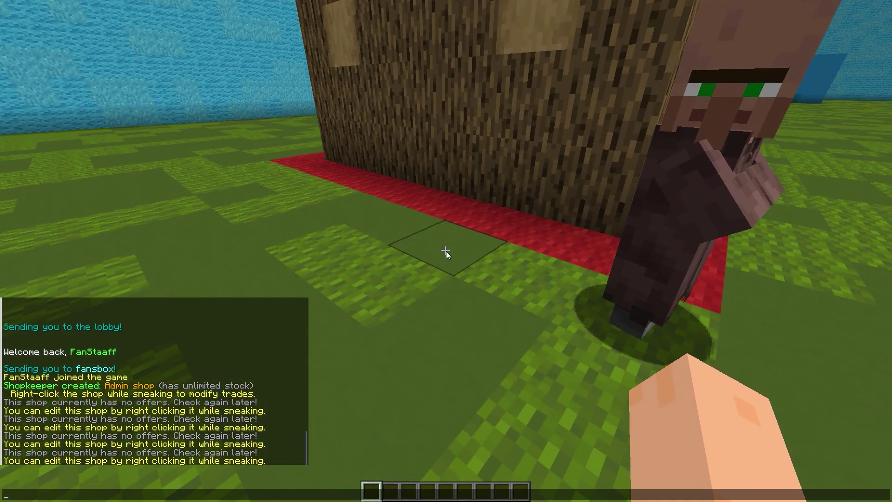
type("/shopkeepers")
key("Return")
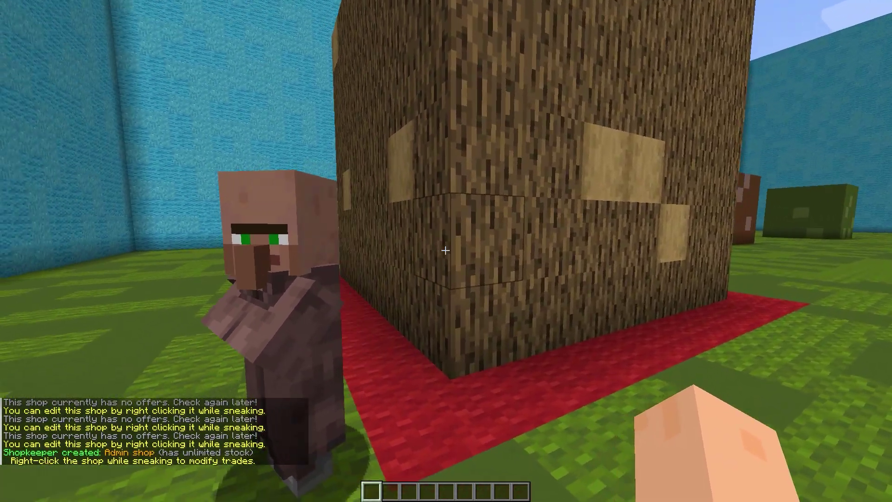
Pick an oak log and a stripped oak log from the wood mine into the hotbar.
key("w")
middle_click(445, 251)
key("e")
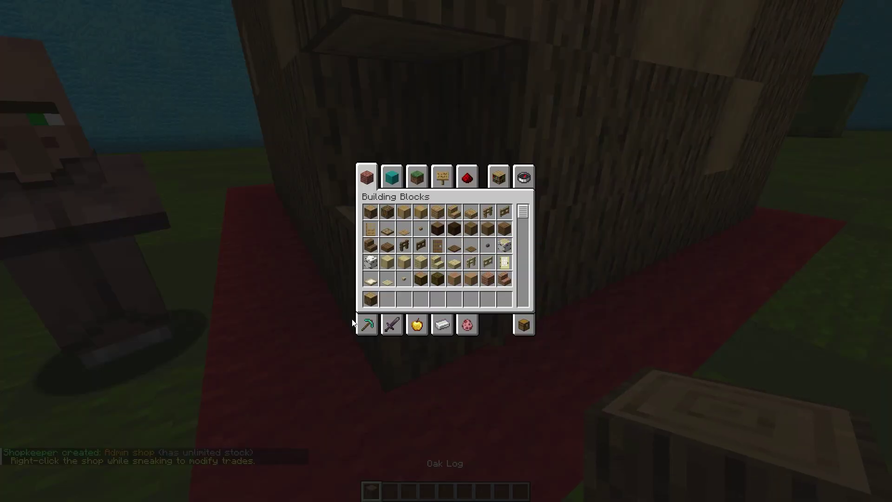
key("e")
key("w")
key("a")
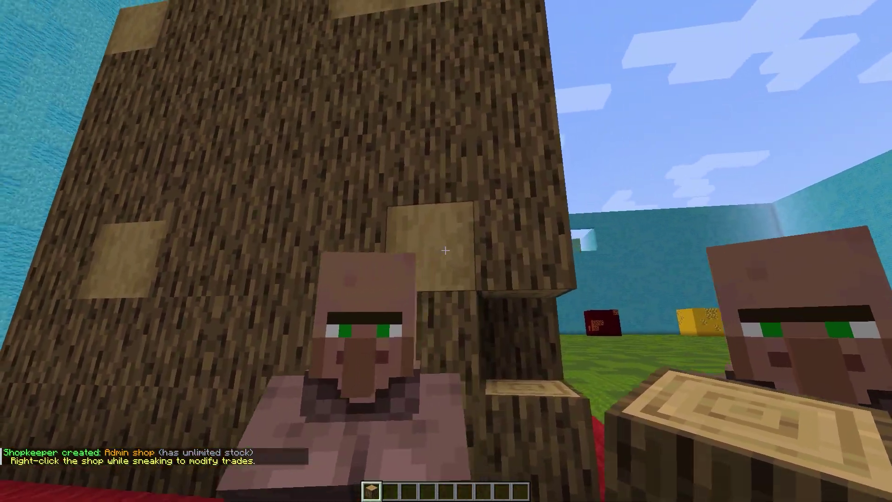
middle_click(446, 250)
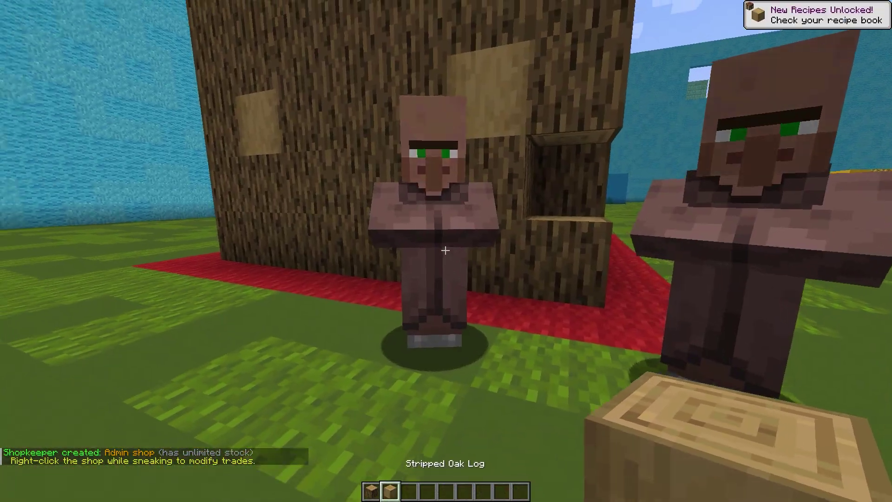
key("w")
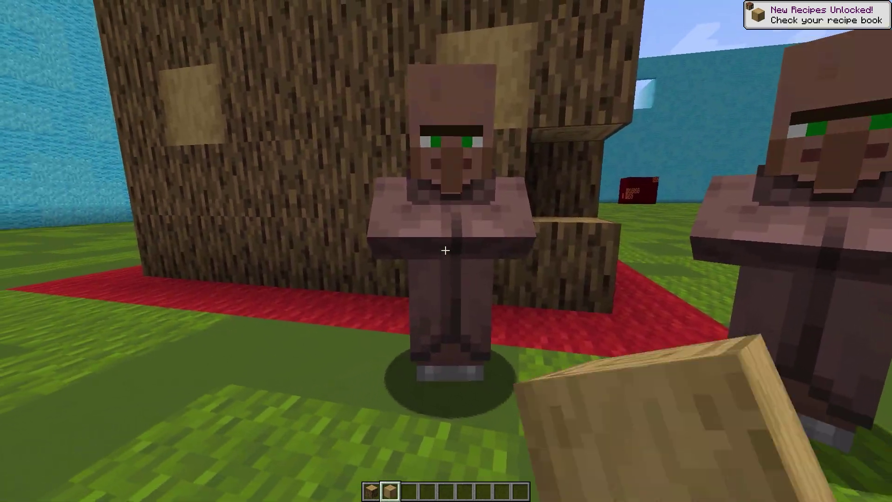
Set up a trade in the shopkeeper's editor giving four oak logs for one stripped oak log.
right_click(445, 250)
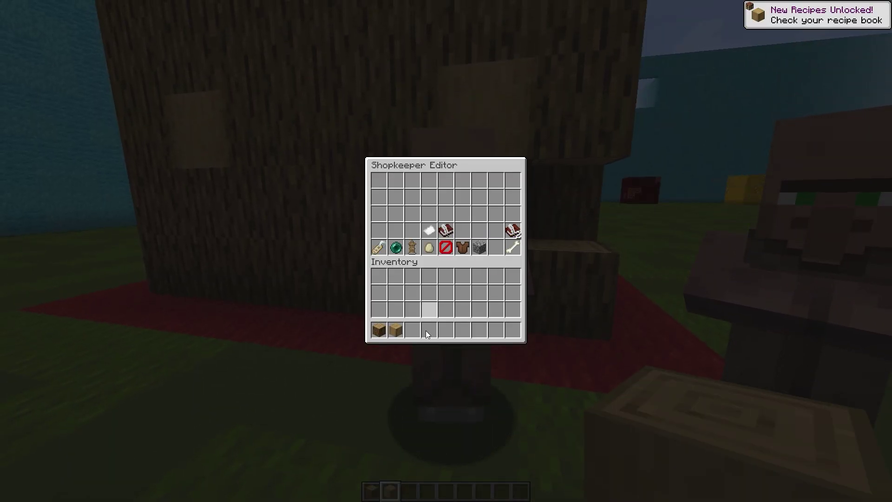
left_click(394, 328)
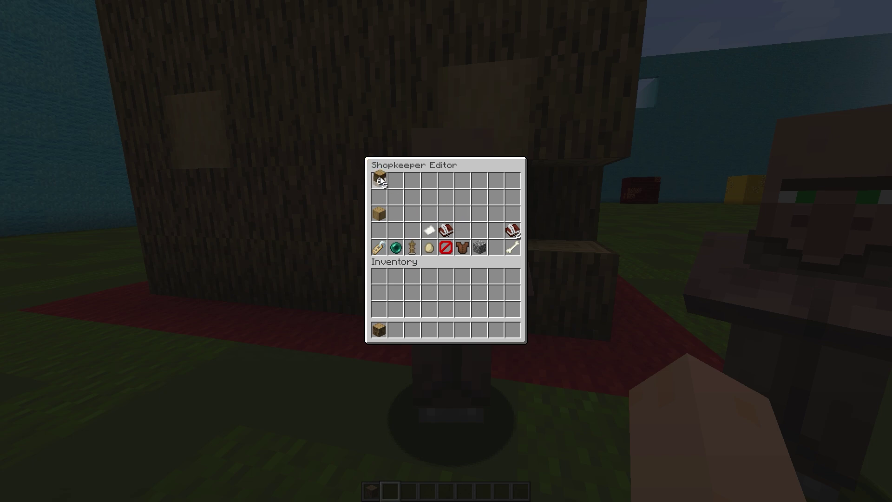
left_click(429, 292)
key("Escape")
Test the new trade by exchanging a stripped oak log for oak logs at the shopkeeper.
right_click(445, 251)
key("Escape")
middle_click(445, 251)
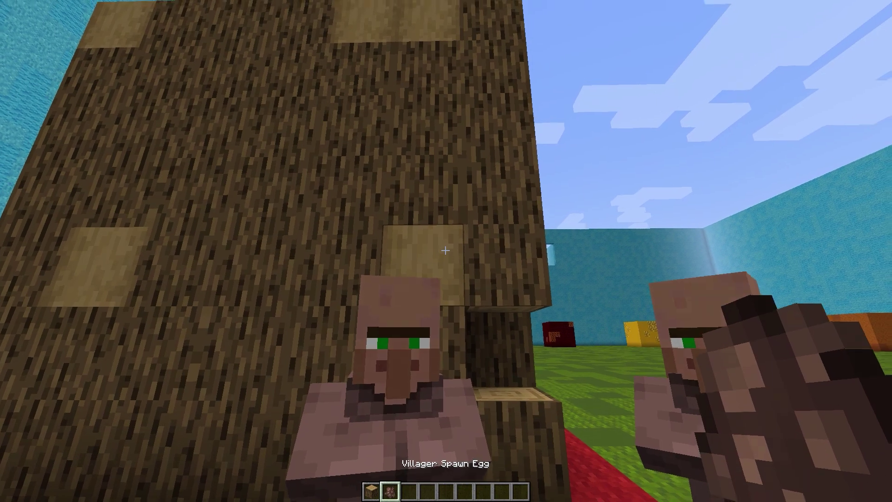
middle_click(445, 251)
right_click(445, 250)
left_click(372, 199)
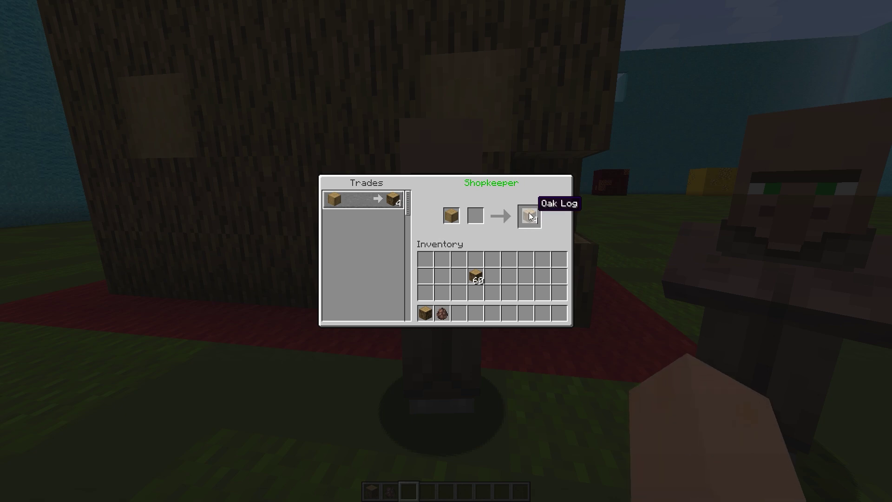
left_click(492, 314)
Clear the villager spawn egg and arrange a 64-stack and a single oak log in the first two hotbar slots.
key("e")
key("e")
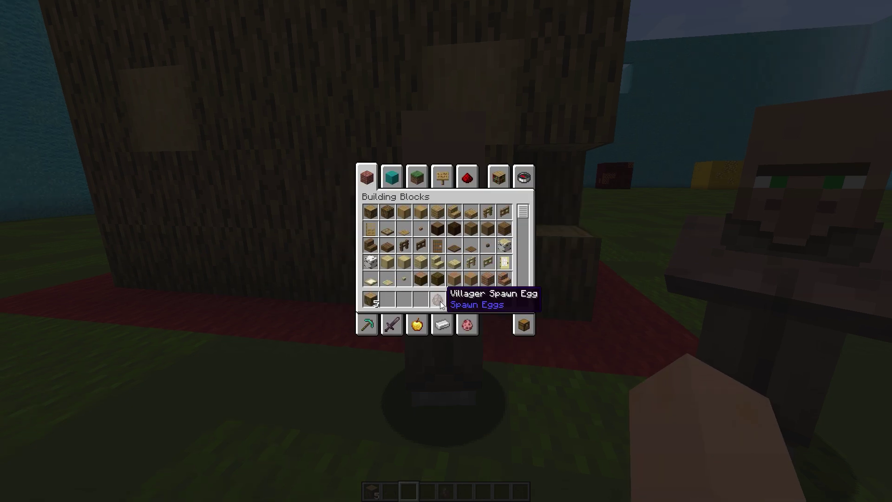
left_click(440, 301)
left_click(454, 261)
key("e")
key("e")
left_click(523, 324)
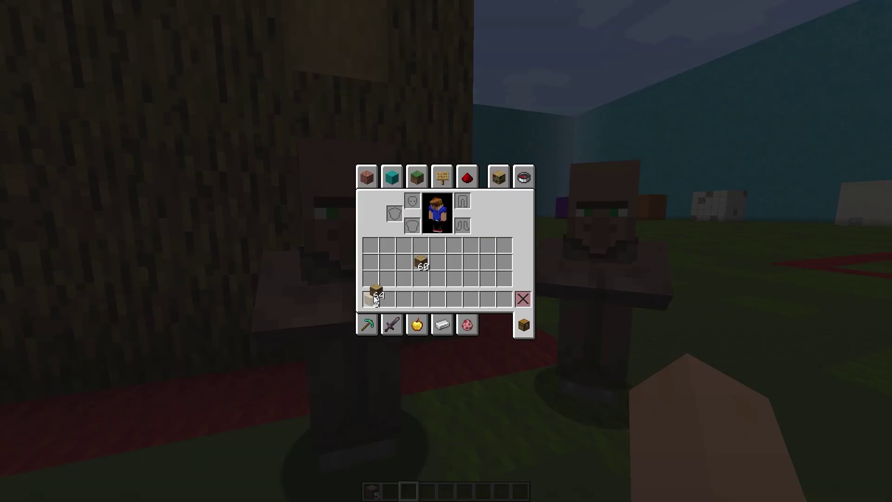
List the item editing commands with /ie and look through them.
key("slash")
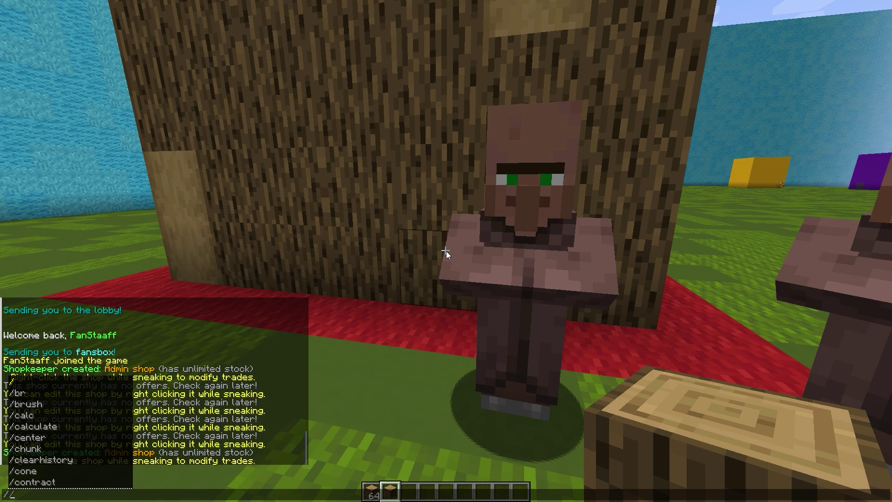
type("ie")
key("Return")
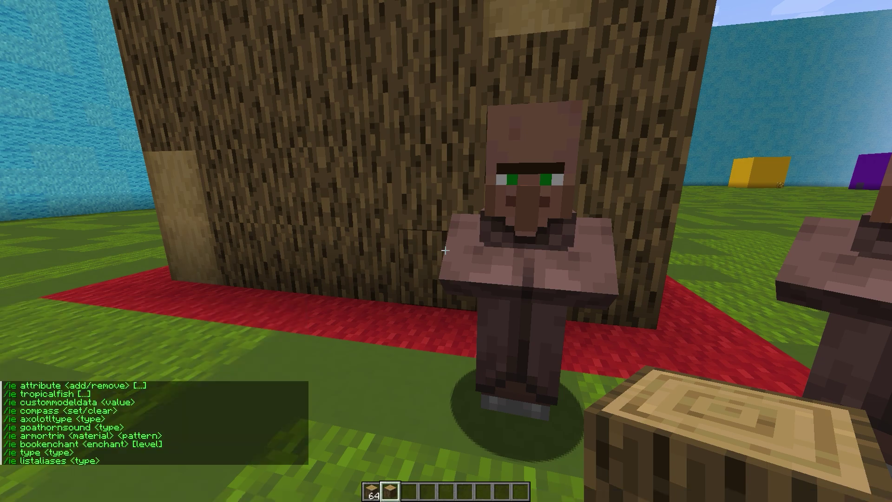
key("s")
key("t")
scroll(62, 386, "up", 2)
scroll(68, 410, "down", 2)
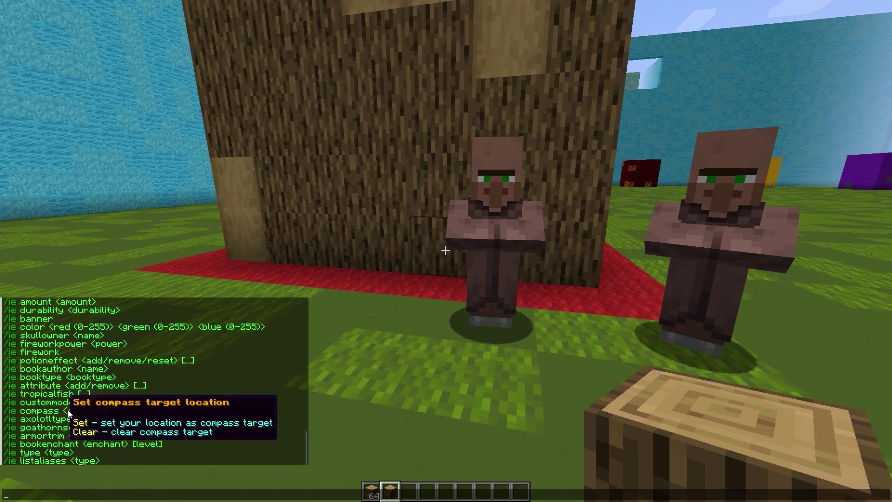
Rename the held oak log with /ie rename &7Compressed Oak Log.
type("/ie rename &")
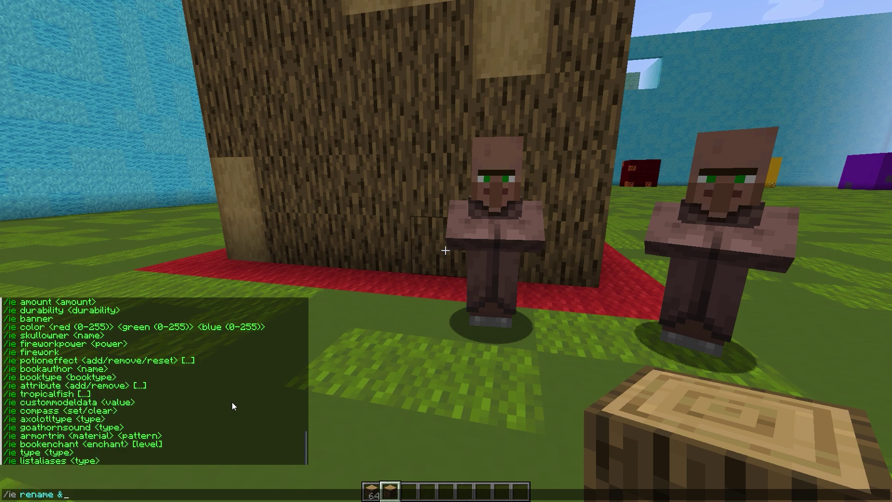
type("7Compressed Oak Log")
key("Return")
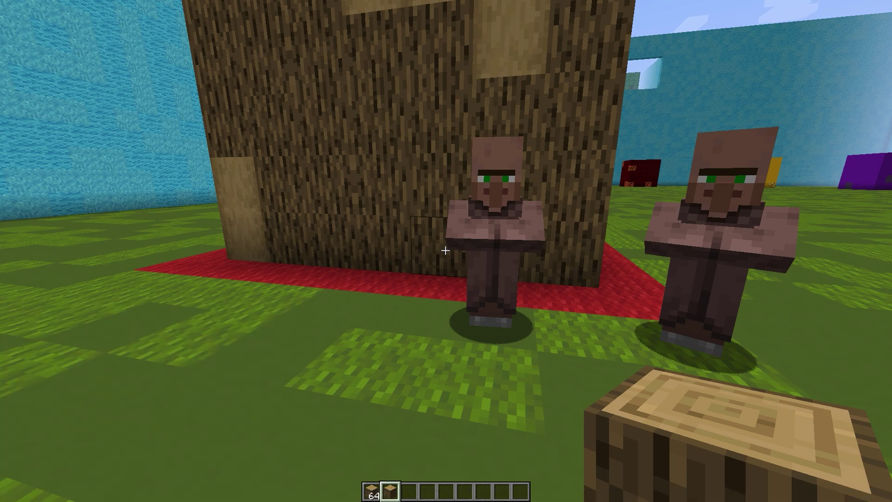
Make the Compressed Oak Log glow with /ie glow and check it in the inventory.
type("e")
type("e/ie g")
type("low")
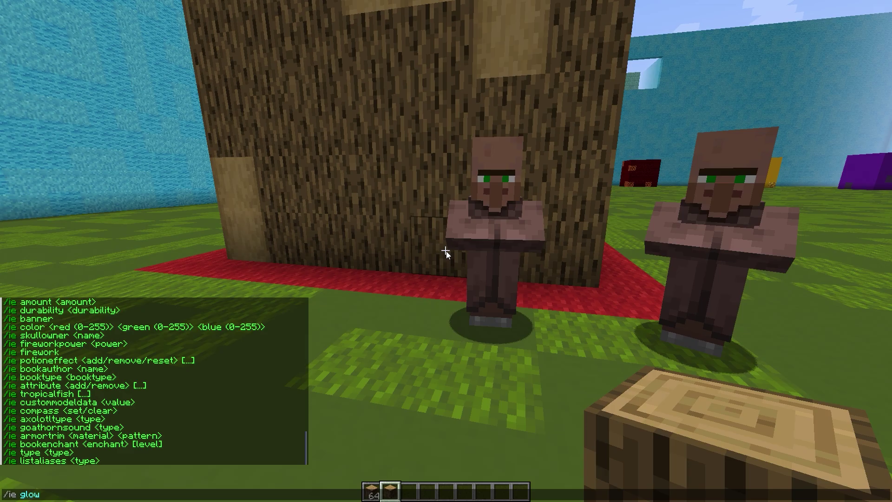
key("Return")
key("e")
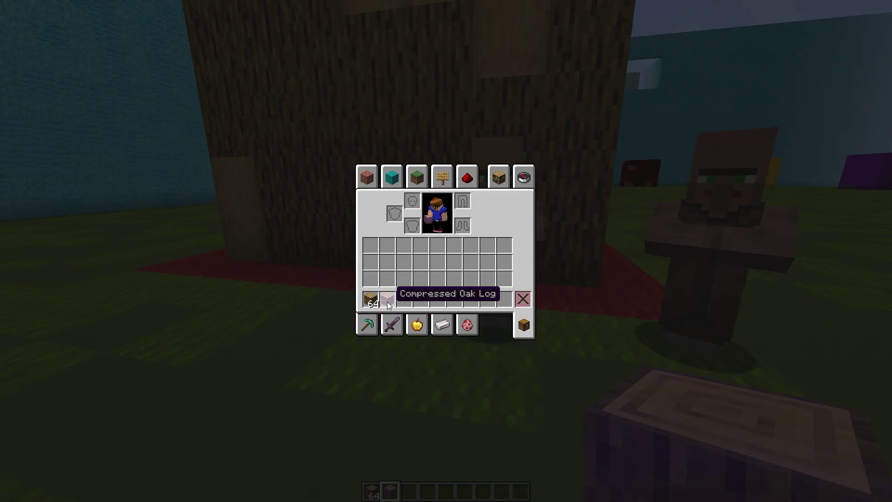
key("e")
key("e")
key("e")
Add a second trade to the shopkeeper giving one Compressed Oak Log for 64 oak logs, and check the trade list.
right_click(446, 251)
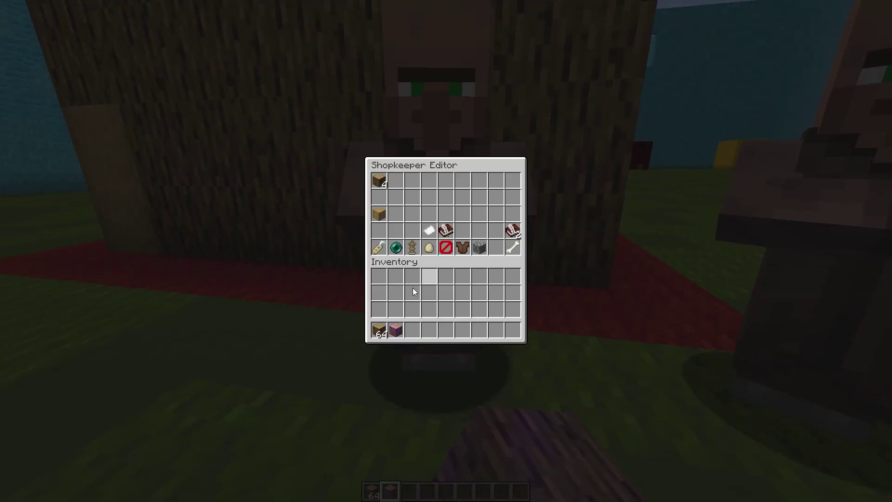
left_click(396, 329)
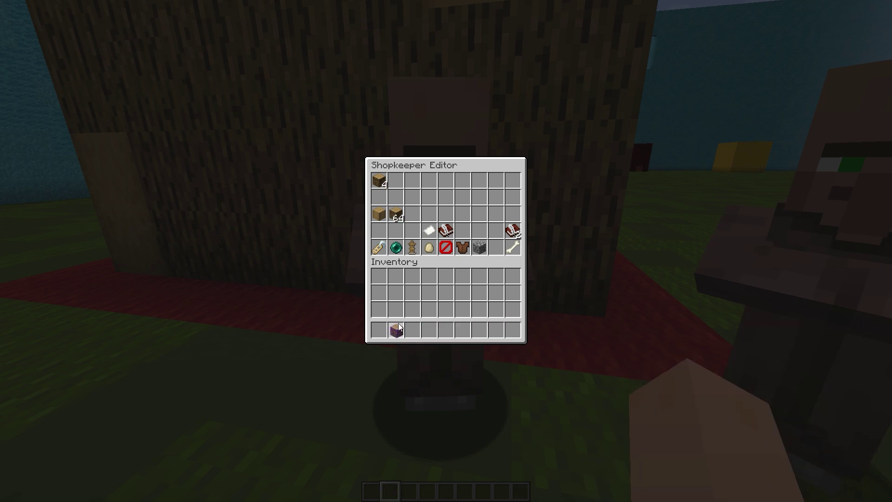
left_click(396, 181)
key("e")
right_click(446, 251)
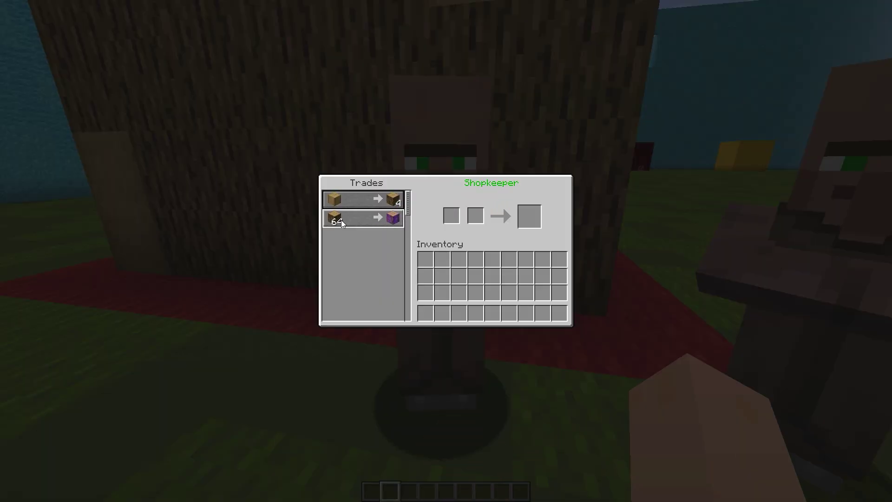
key("e")
Check the second shopkeeper's offers and put a wooden axe in the first hotbar slot.
right_click(446, 251)
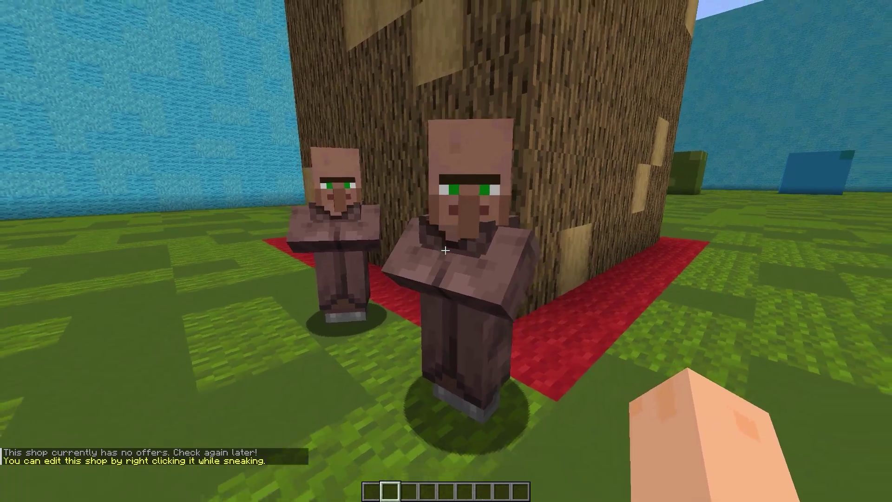
key("e")
left_click(370, 334)
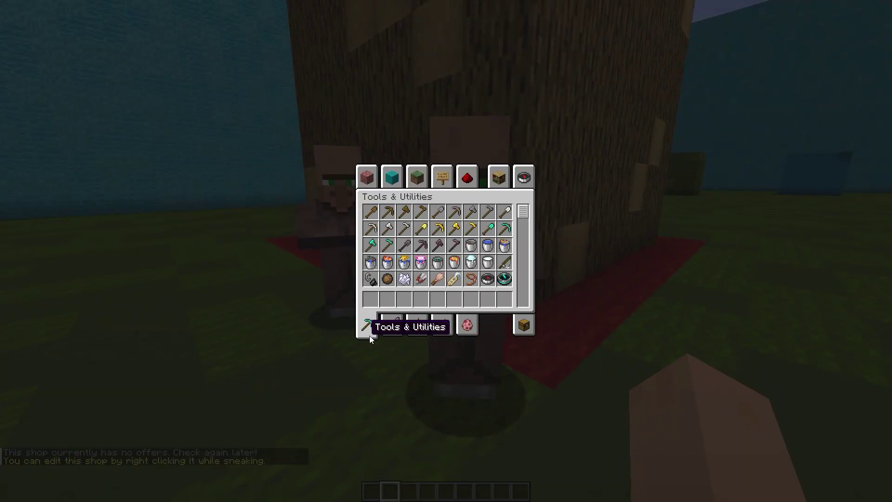
left_click(408, 209)
left_click(370, 300)
type("e1")
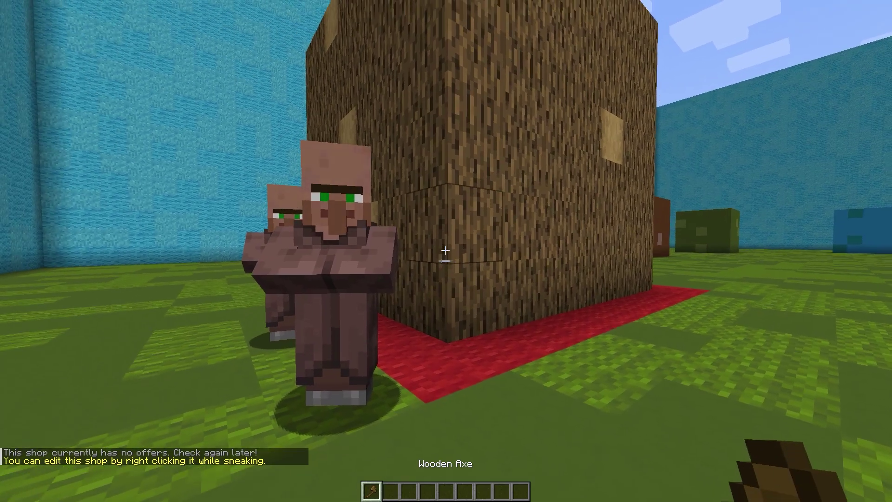
type("t/")
key("Escape")
key("Escape")
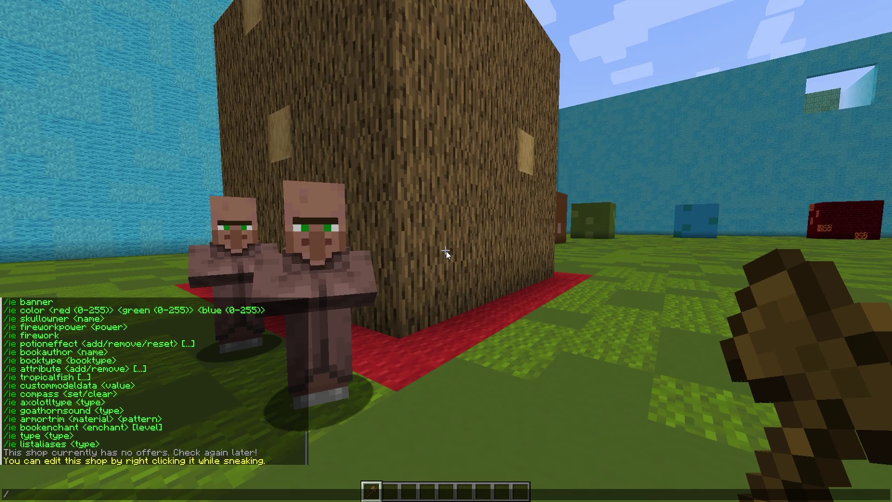
key("e")
key("e")
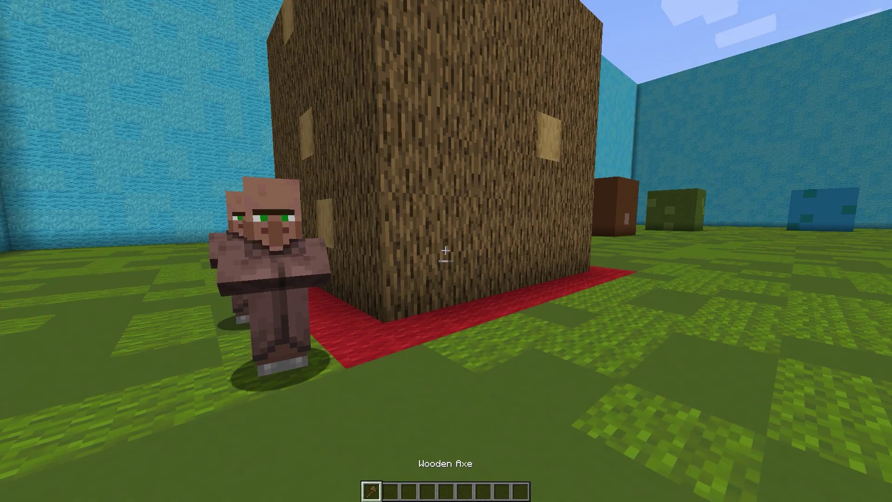
Run /ie unbreakable false on the held wooden axe and check the item in the inventory.
key("slash")
type("/")
key("BackSpace")
type("ie unbreakable false")
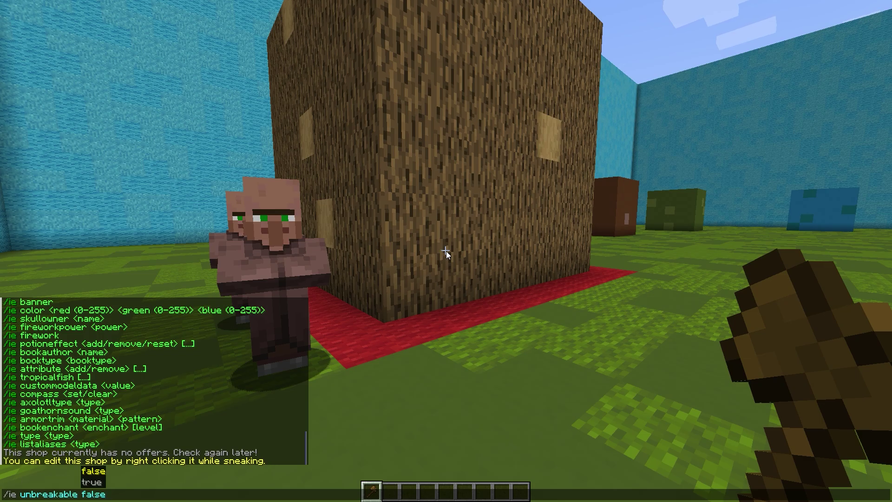
key("Return")
key("e")
key("e")
Hide the wooden axe's unbreakable tag with /ie hide unbreakable and check its tooltip.
key("slash")
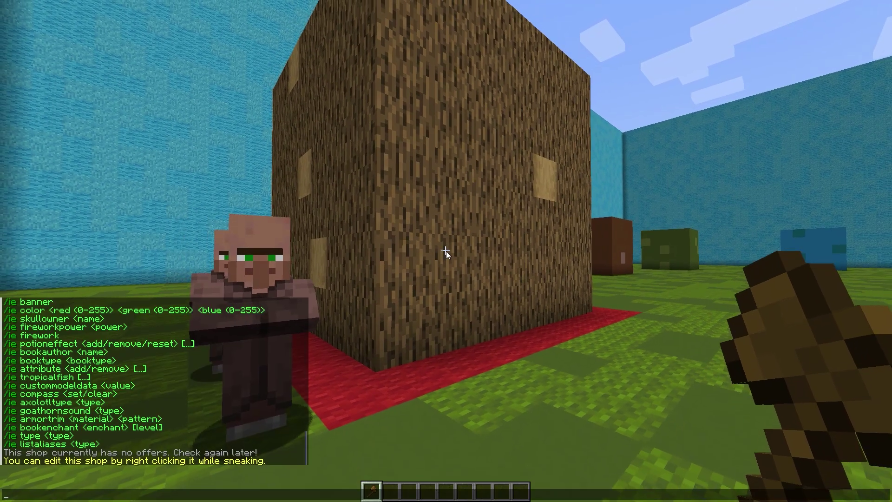
type("/")
key("BackSpace")
type("ie hide")
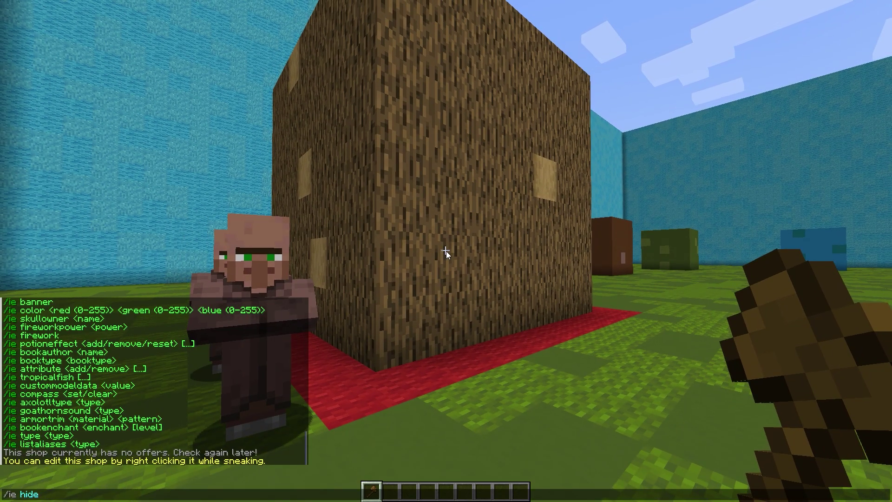
type(" unbreakable")
key("Return")
key("e")
mouse_move(369, 297)
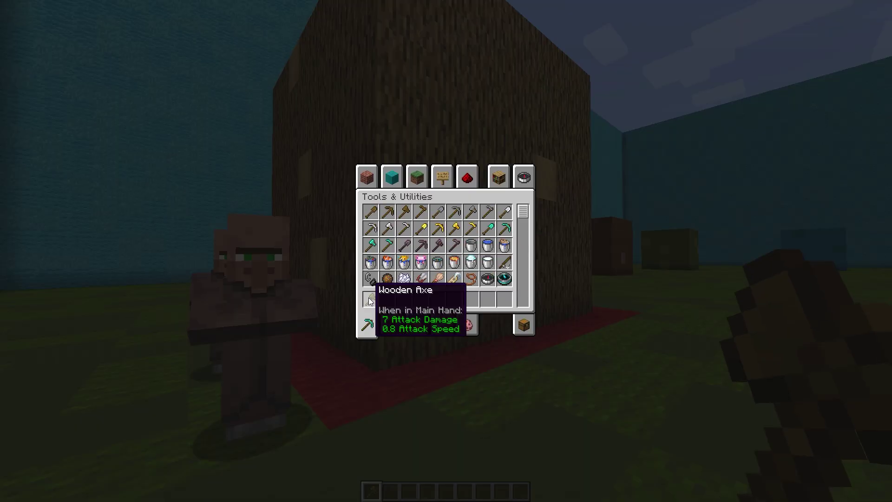
key("e")
Rename the wooden axe with /ie rename &7Sudowoodo Axe and check its tooltip.
key("slash")
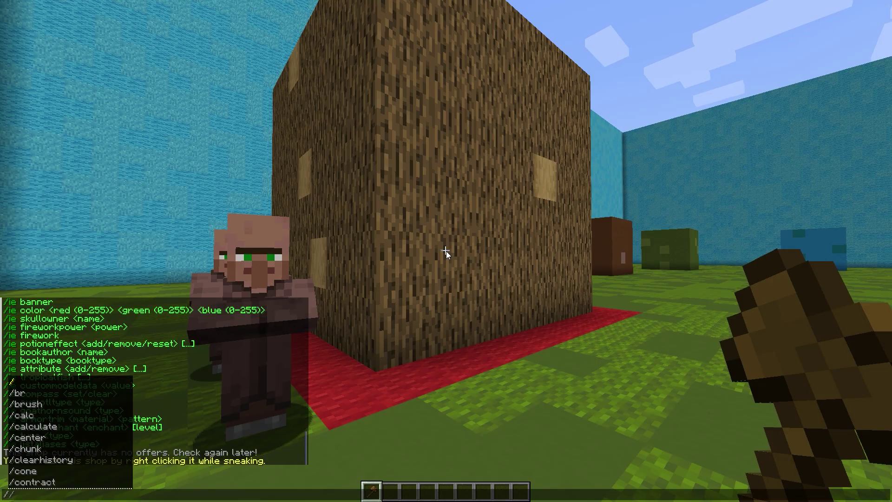
type("ie rename")
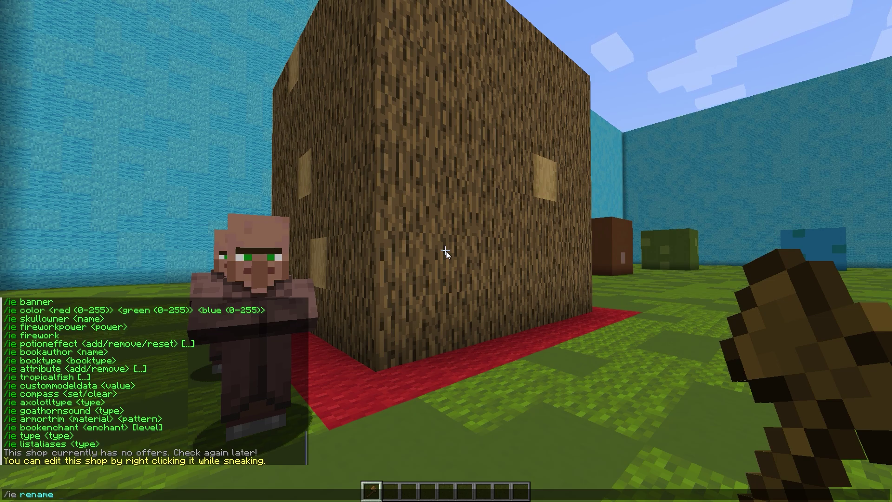
type("&7Sudowoodo Axe")
key("Return")
key("e")
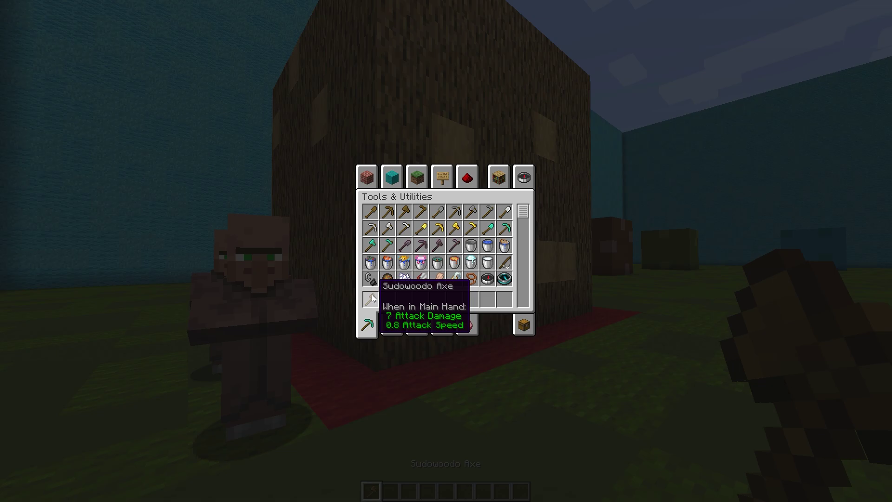
key("e")
Cycle through the camera perspectives and inspect the Sudowoodo Axe's attack damage and speed in the inventory.
key("e")
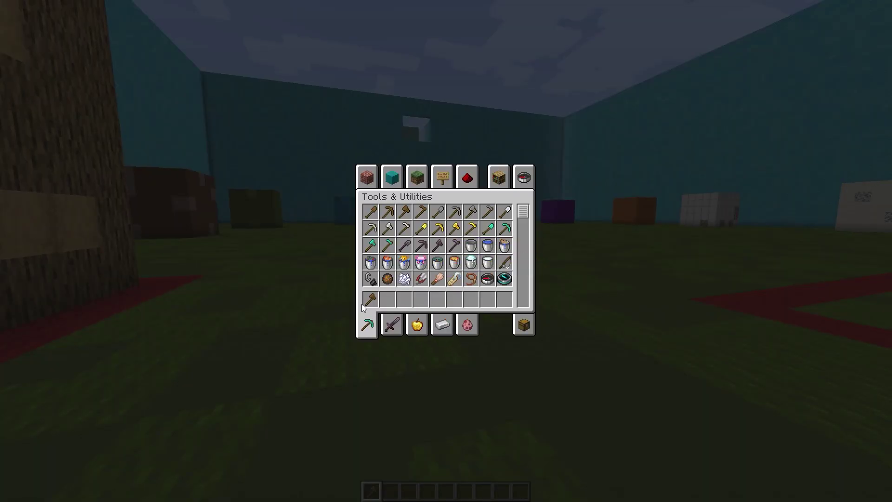
key("e")
key("F5")
key("F5")
key("F5")
key("e")
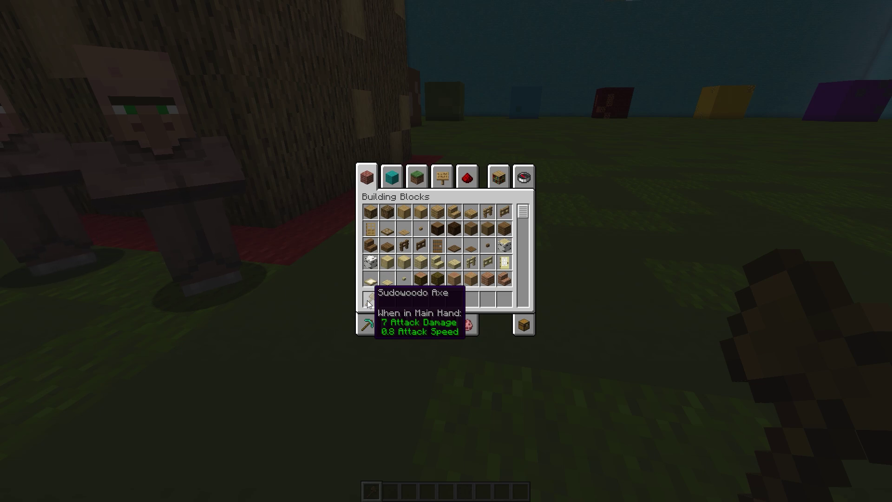
key("e")
Try /ie attribute add attack_damage on the axe without an amount, and compare with the wooden pickaxe's attack stats.
key("slash")
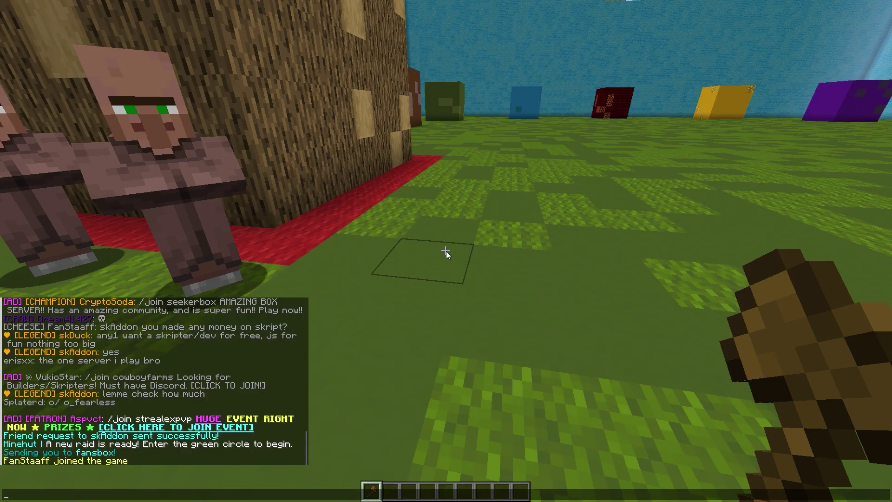
type("c")
key("BackSpace")
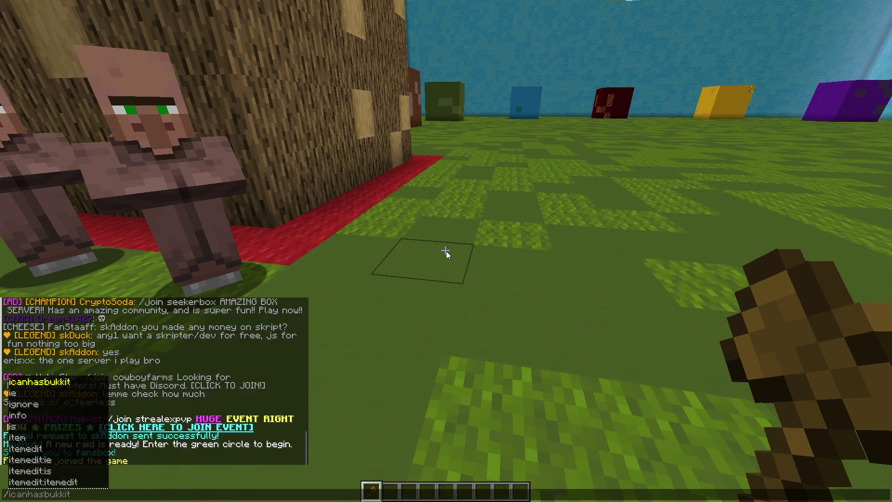
type("ie attribute")
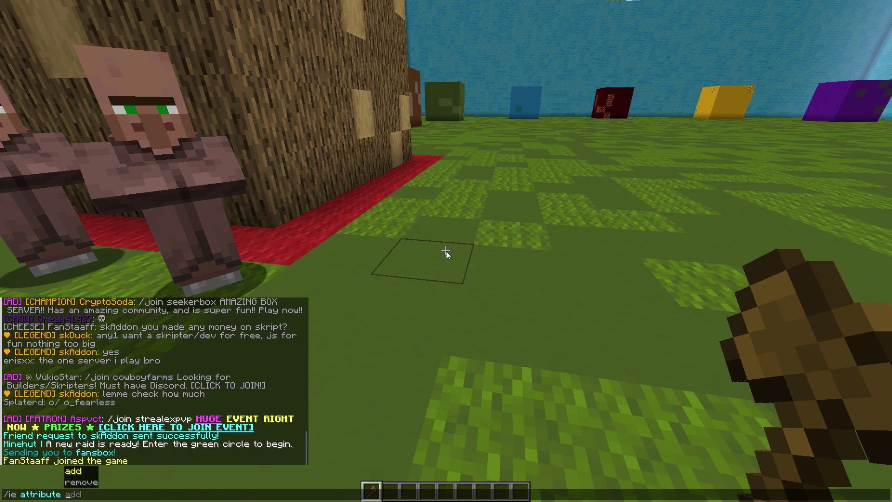
type("add attack_damage")
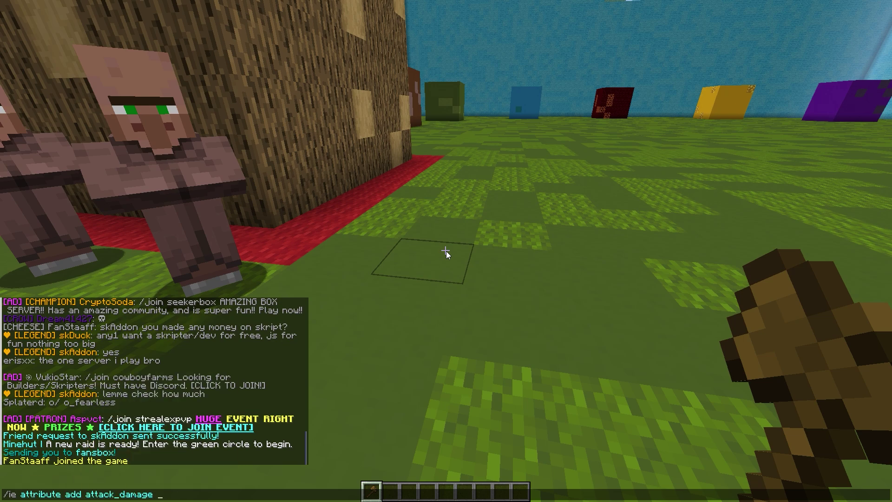
key("Return")
key("e")
left_click(368, 325)
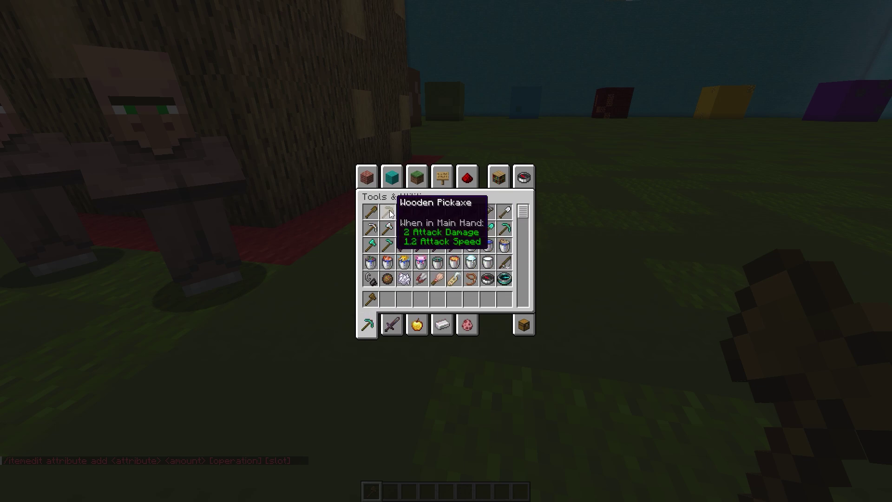
Add an attack_damage attribute of 2 to the Sudowoodo Axe using the add_number operation.
type("et")
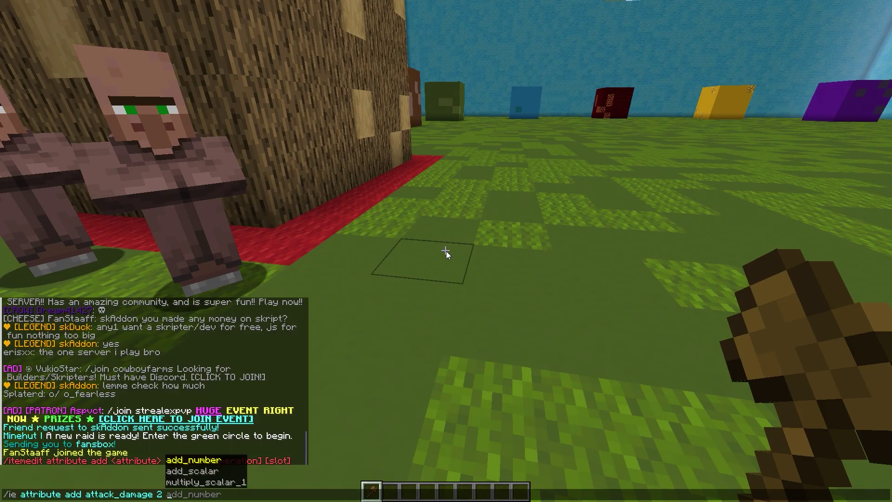
key("Tab")
key("Return")
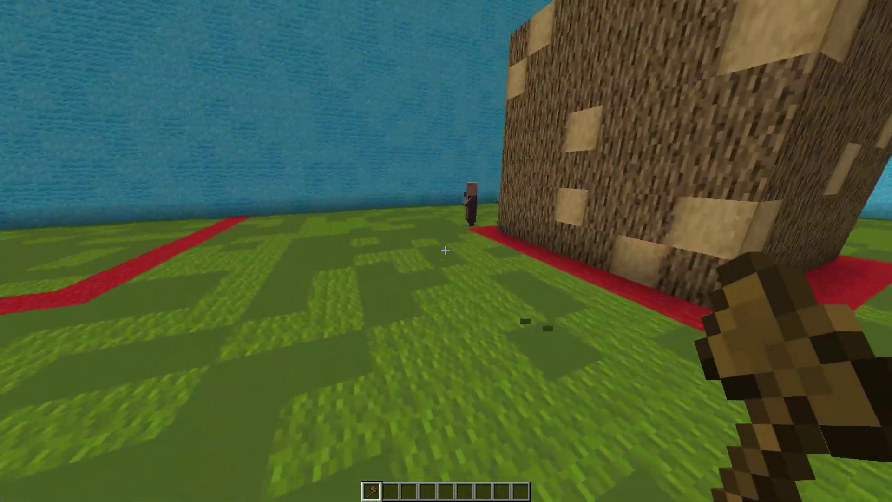
key("e")
key("e")
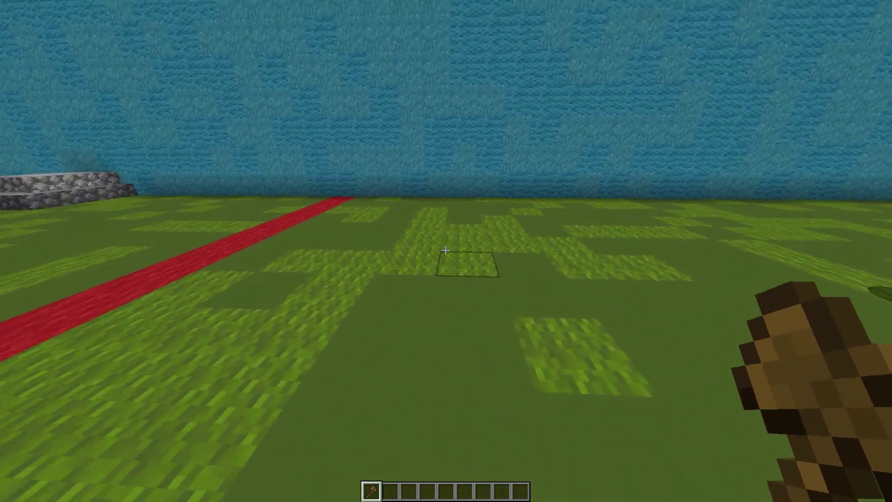